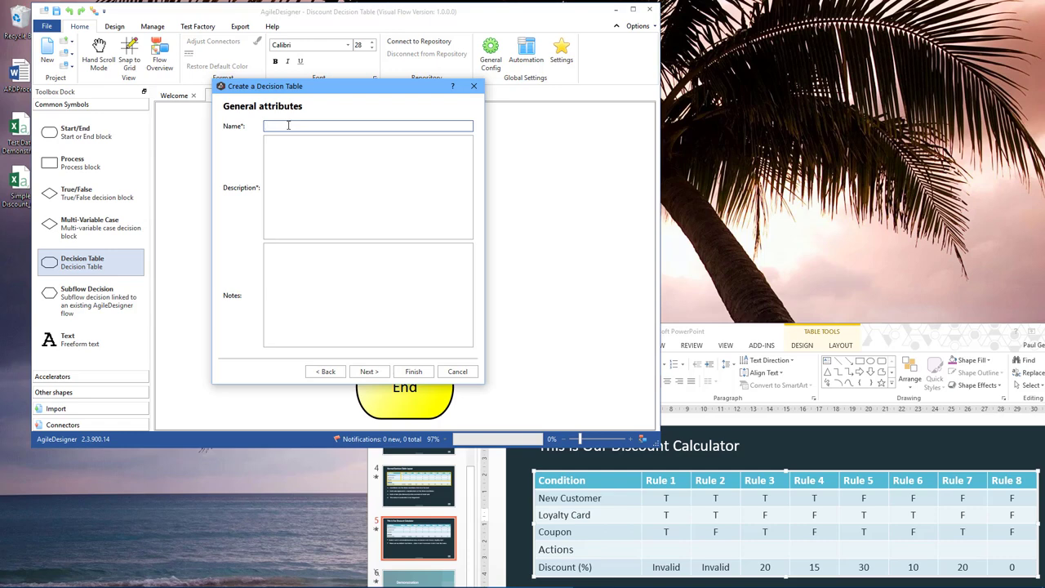
Name the new decision table block "Discount Table" and create it without the default True and False outputs.
text(Discount Table)
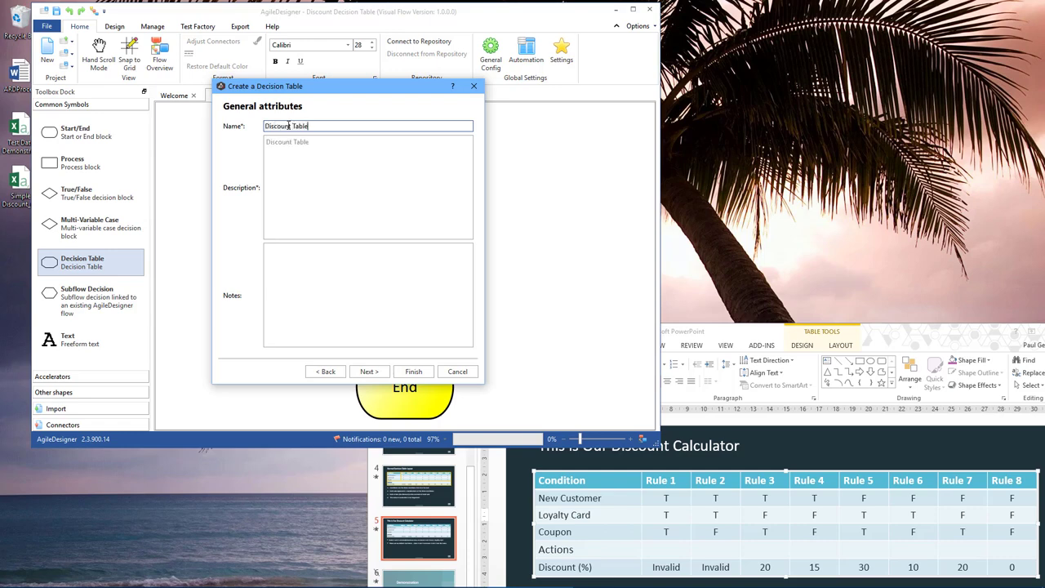
click(369, 372)
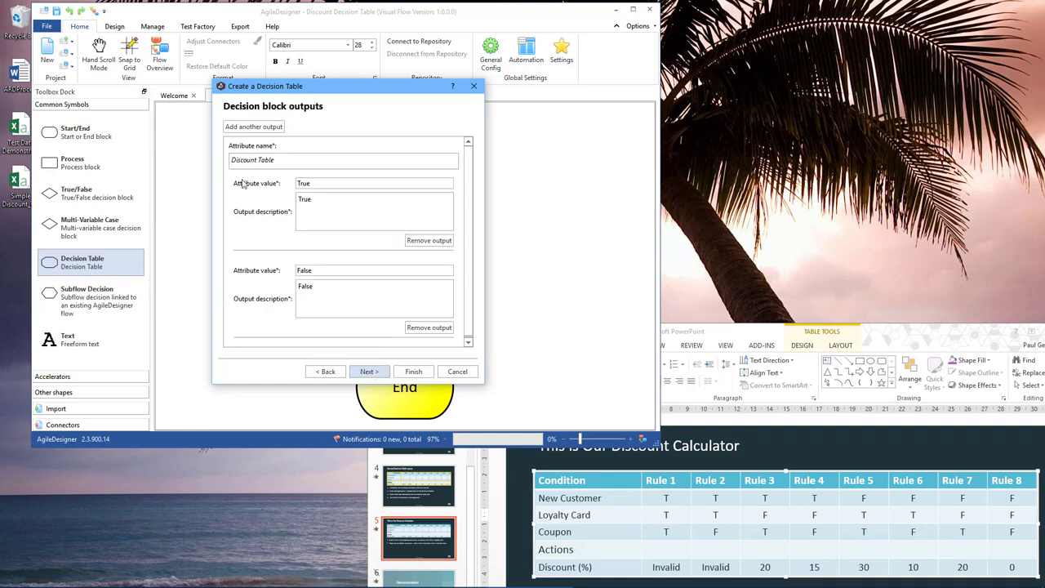
click(422, 243)
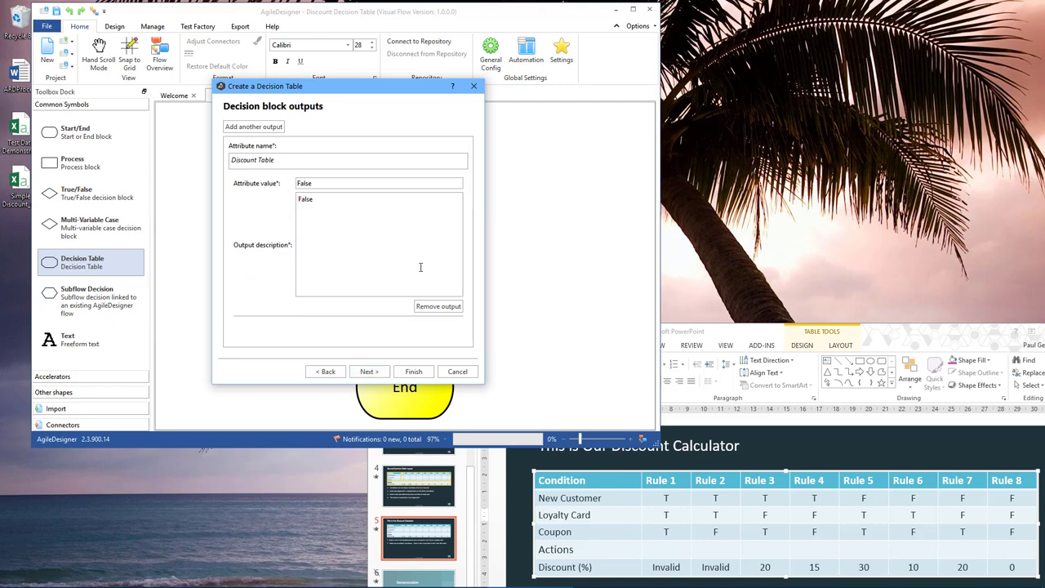
click(439, 306)
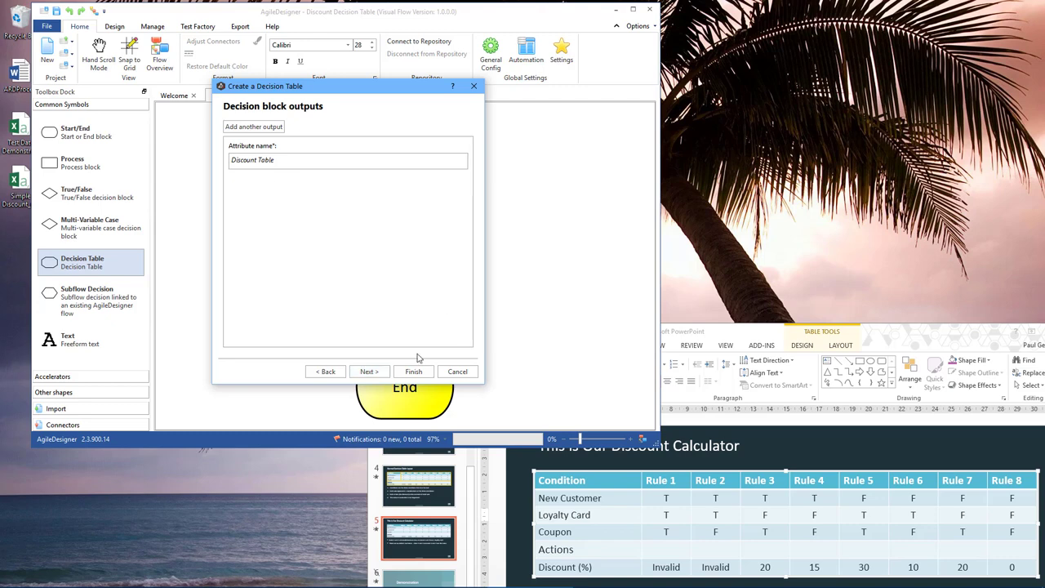
click(369, 374)
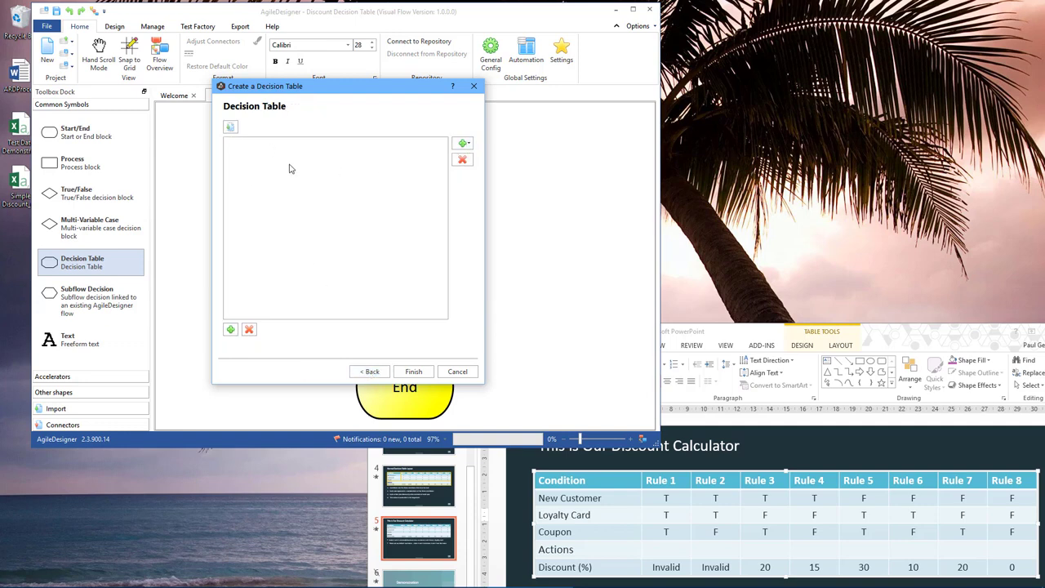
click(413, 371)
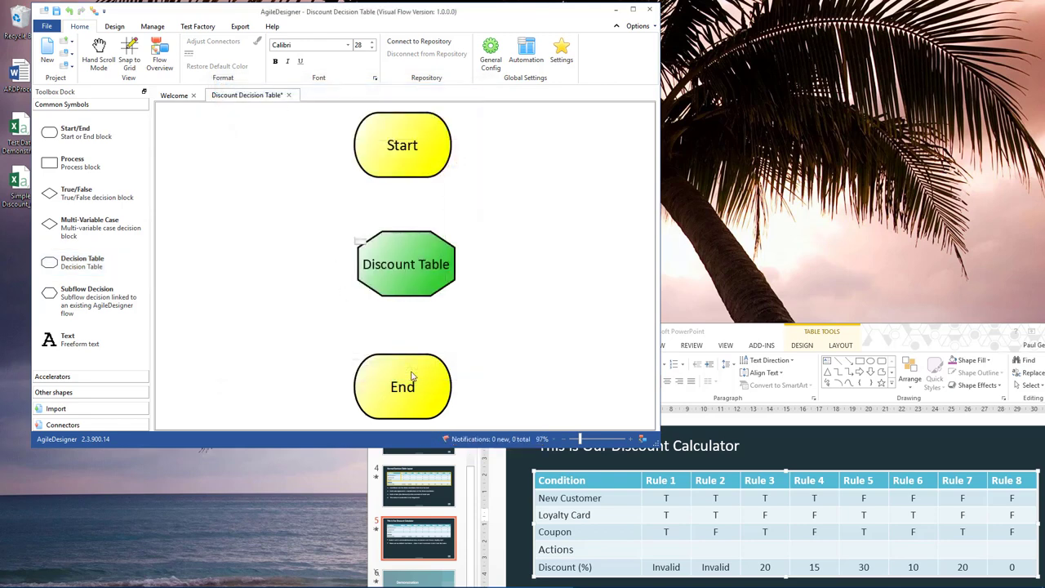
Add an output to the Discount Table block with attribute name Discount, value Invalid and description Invalid.
click(408, 269)
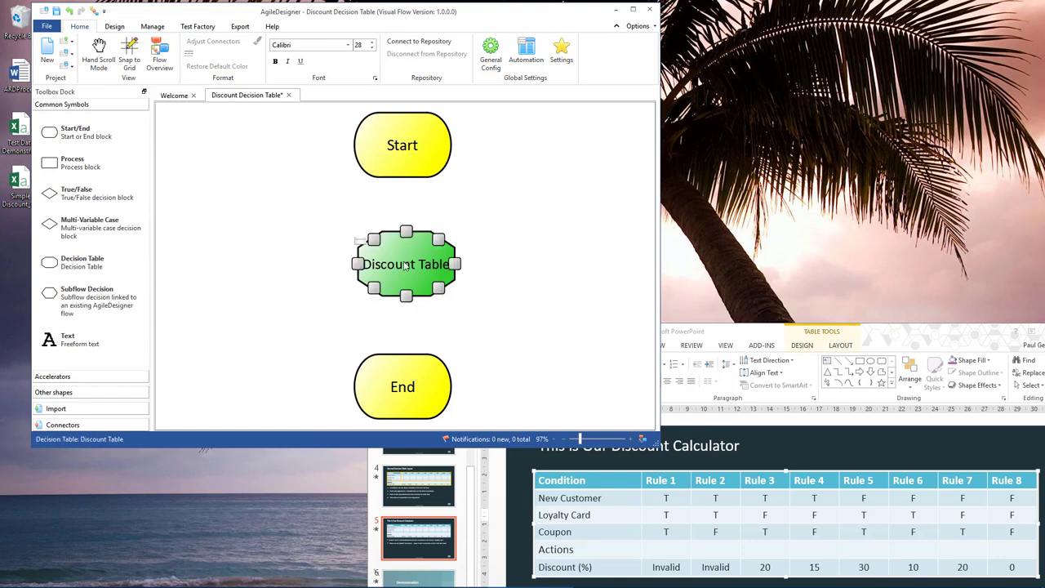
double_click(406, 265)
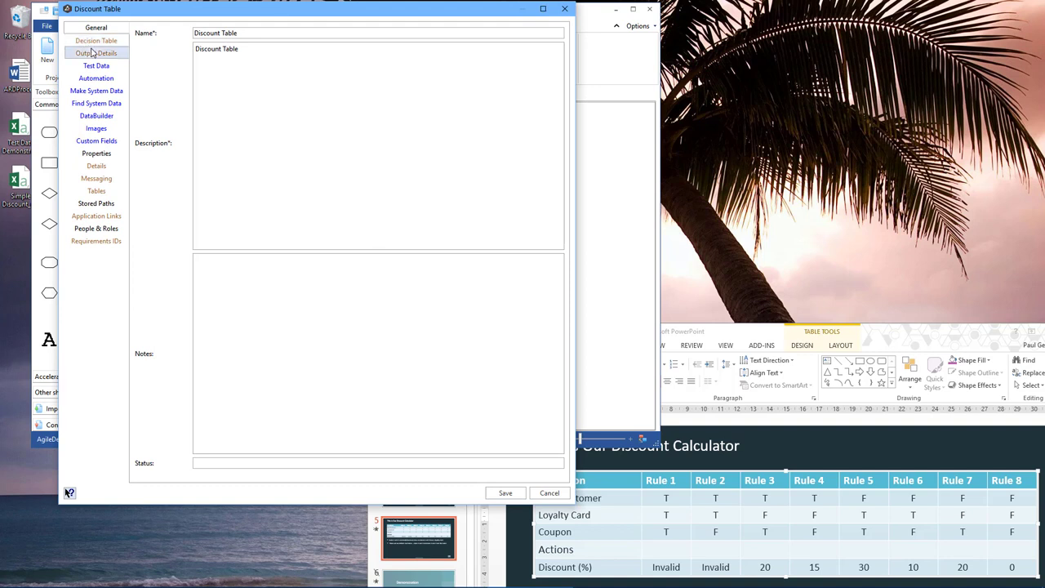
click(96, 41)
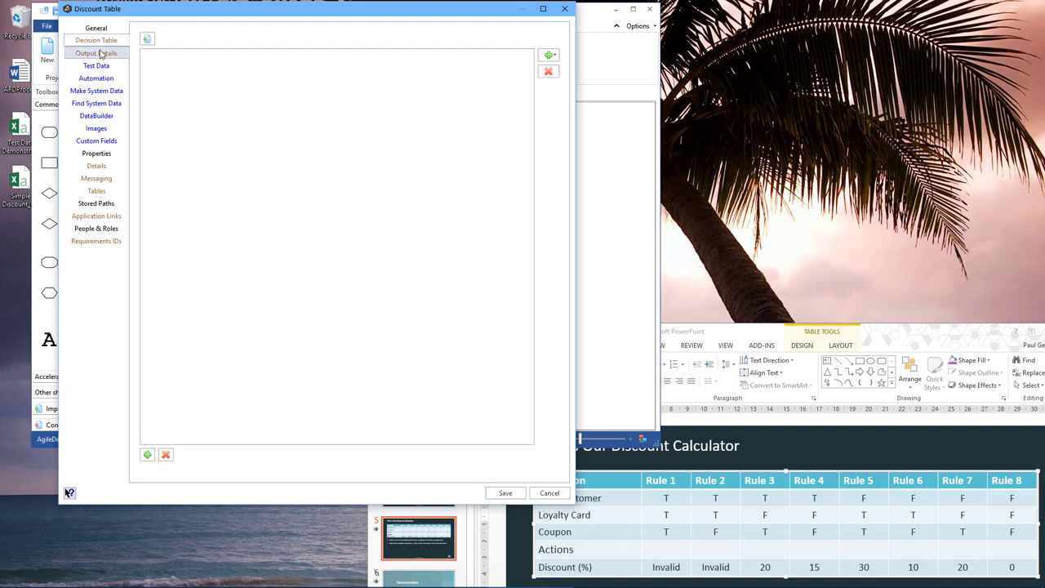
click(101, 53)
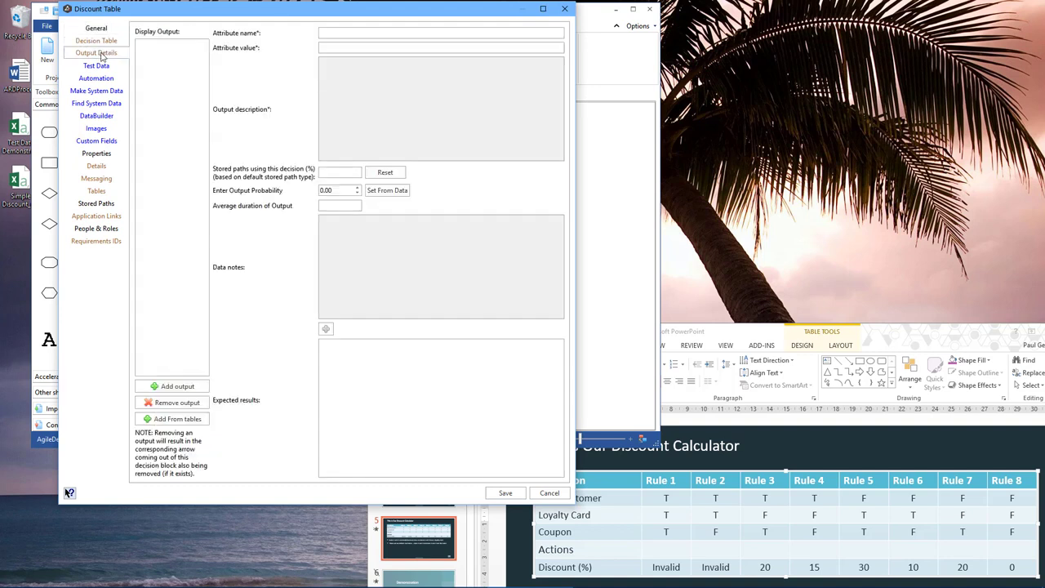
click(181, 385)
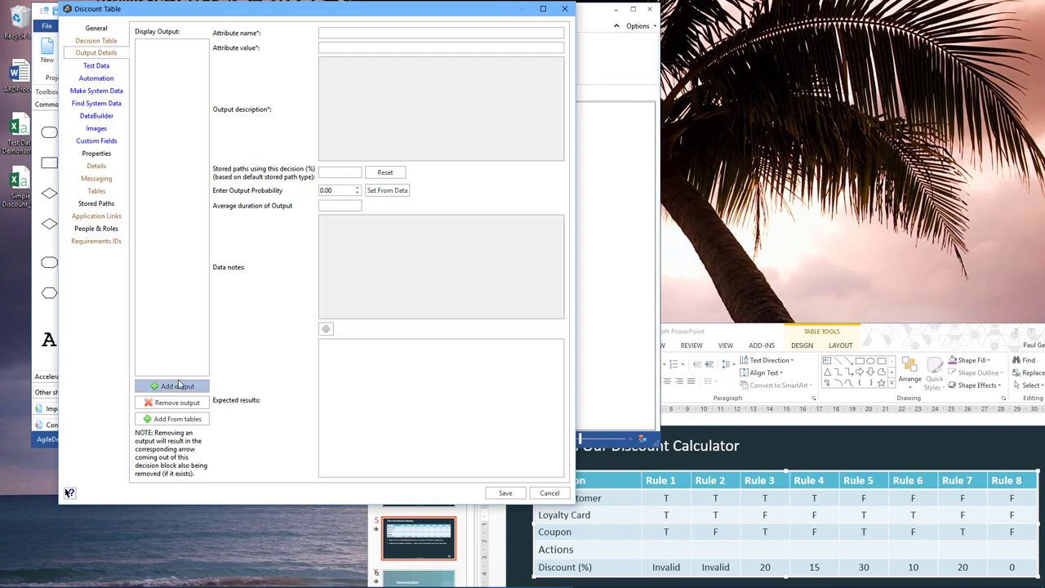
click(381, 33)
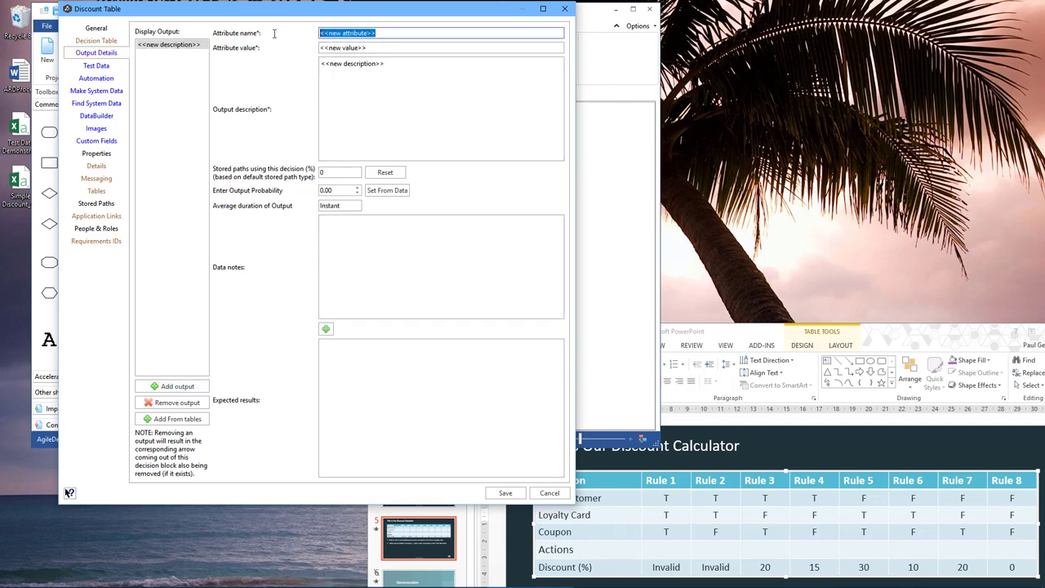
text(Dis)
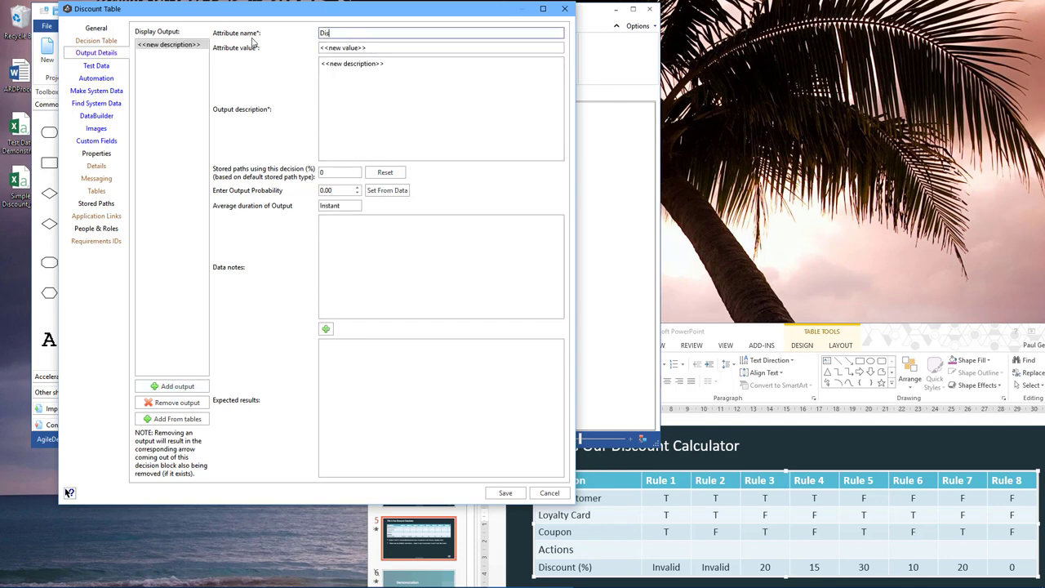
text(count)
key(Tab)
key(BackSpace)
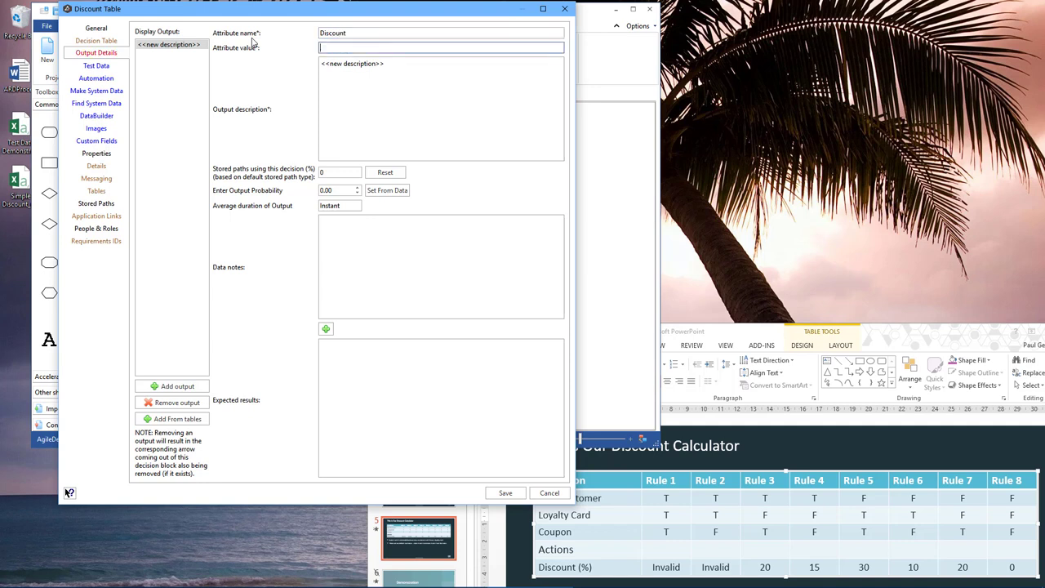
text(Invalid)
key(Tab)
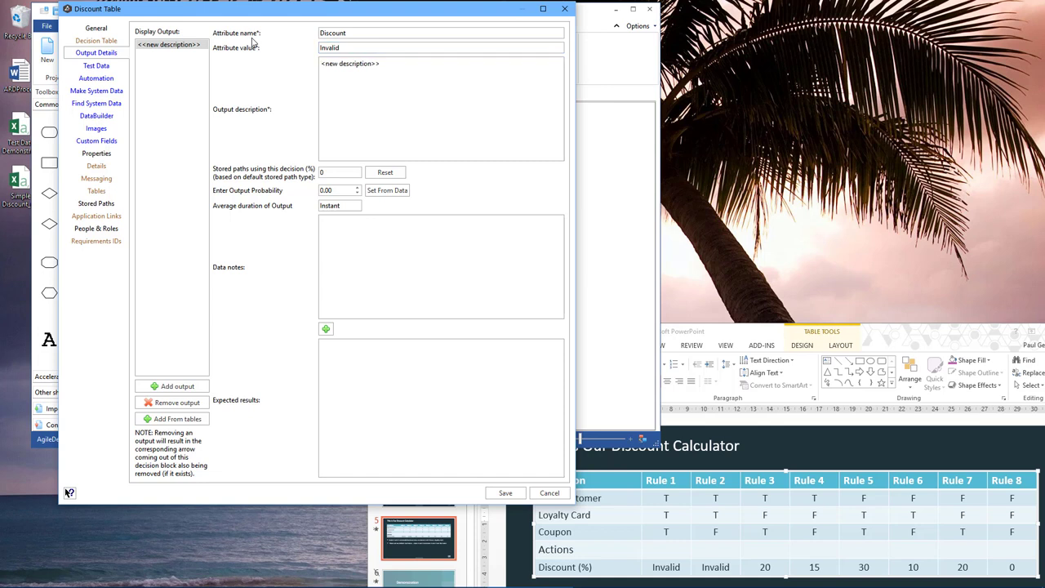
key(BackSpace)
text(Invalid)
Add a second output with attribute name Discount, value 0 and description 0.
click(168, 385)
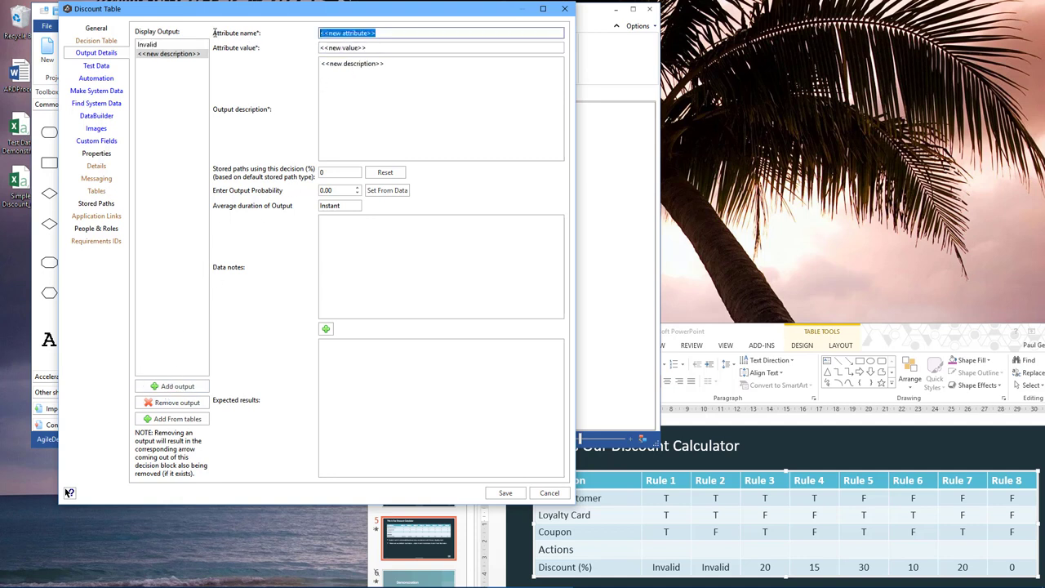
text(Discount)
key(Tab)
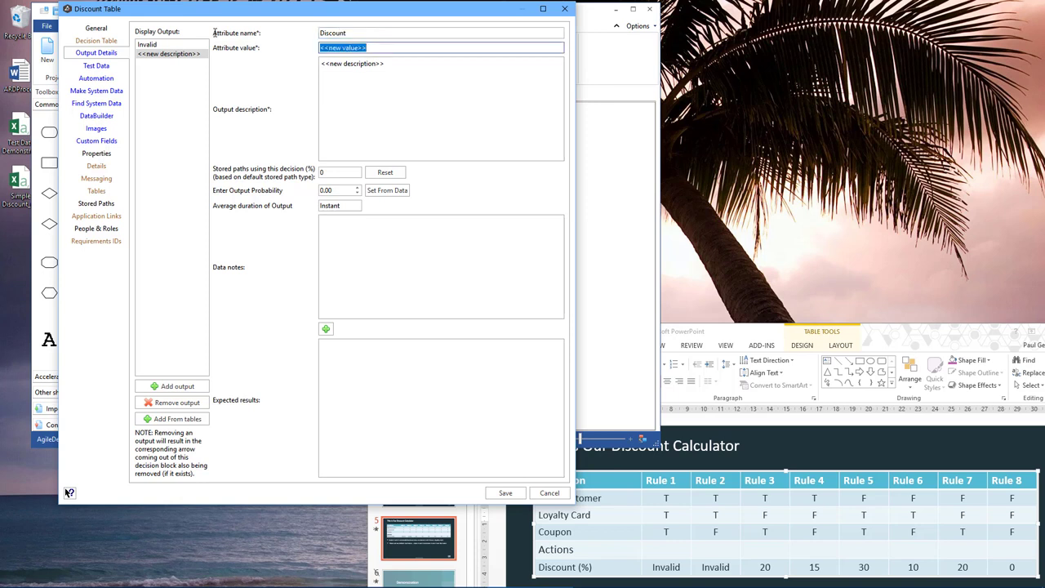
text(0)
key(Tab)
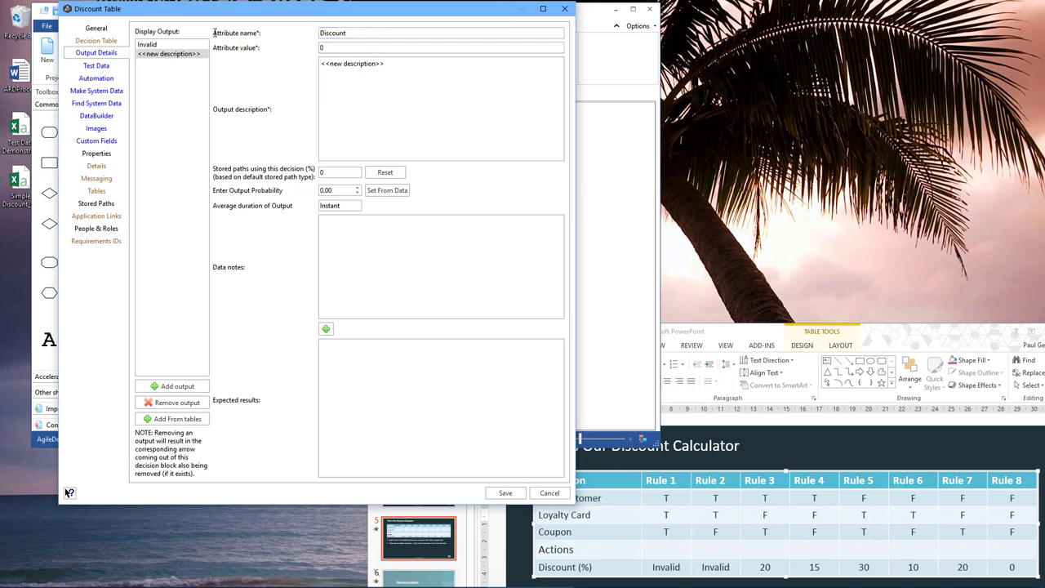
text(0)
key(Delete)
key(Delete)
key(Delete)
key(Delete)
key(Delete)
key(Delete)
key(Delete)
key(Delete)
key(Delete)
key(Delete)
key(Delete)
key(Delete)
key(Delete)
key(Delete)
key(Delete)
key(Delete)
key(Delete)
key(Delete)
key(Delete)
Add a third output with attribute name Discount, value 10 and description 10.
click(171, 387)
click(380, 36)
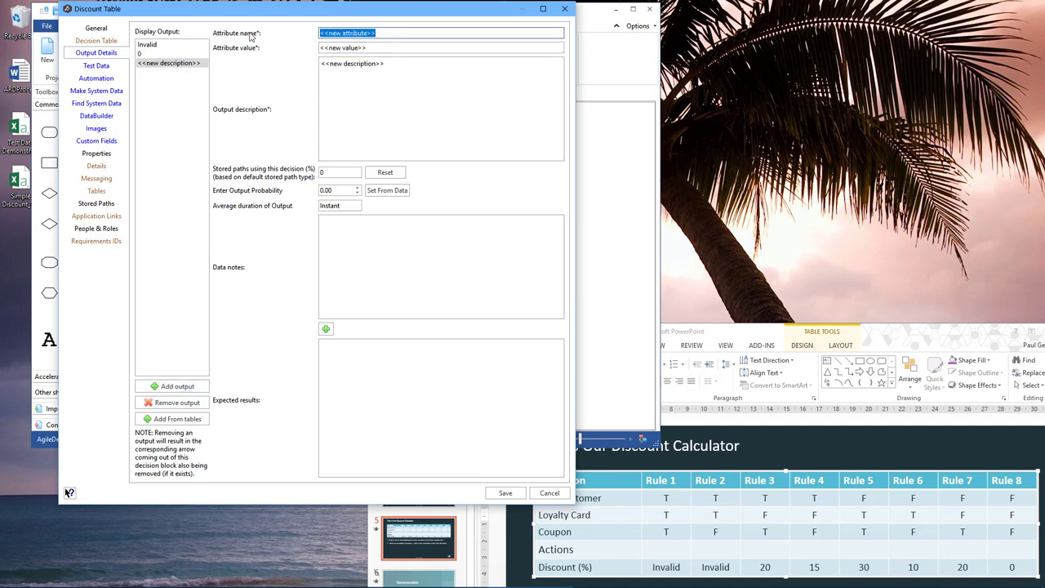
text(Discount)
key(Tab)
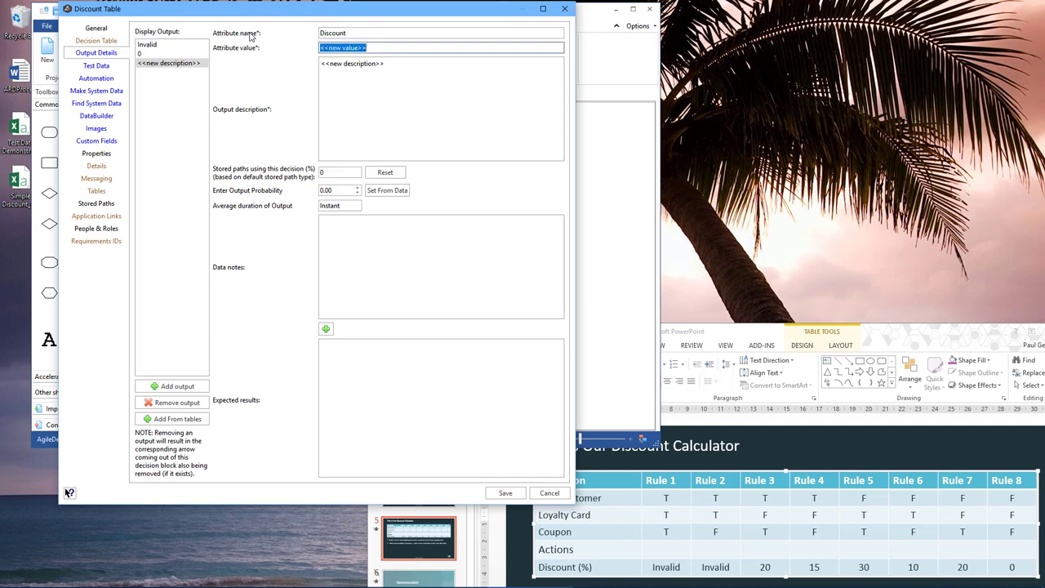
key(BackSpace)
text(10)
key(Tab)
key(Delete)
key(Delete)
key(Delete)
key(Delete)
key(Delete)
key(Delete)
key(Delete)
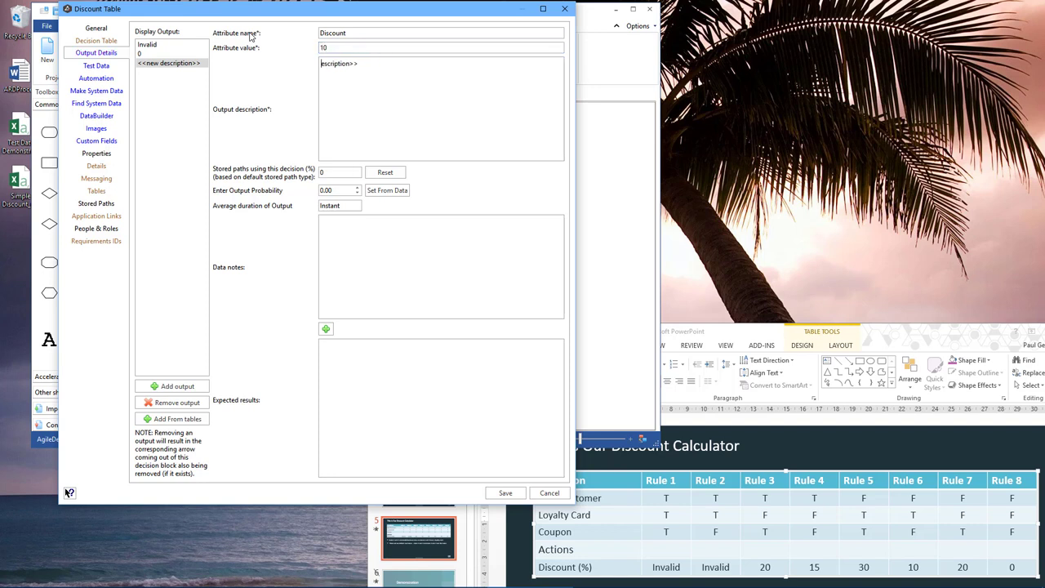
key(Delete)
key(Delete)
key(Delete)
key(Delete)
key(Delete)
key(Delete)
key(Delete)
key(Delete)
key(Delete)
key(Delete)
key(Delete)
key(Delete)
text(10)
Add a fourth output with attribute name Discount, value 15 and description 15.
click(173, 386)
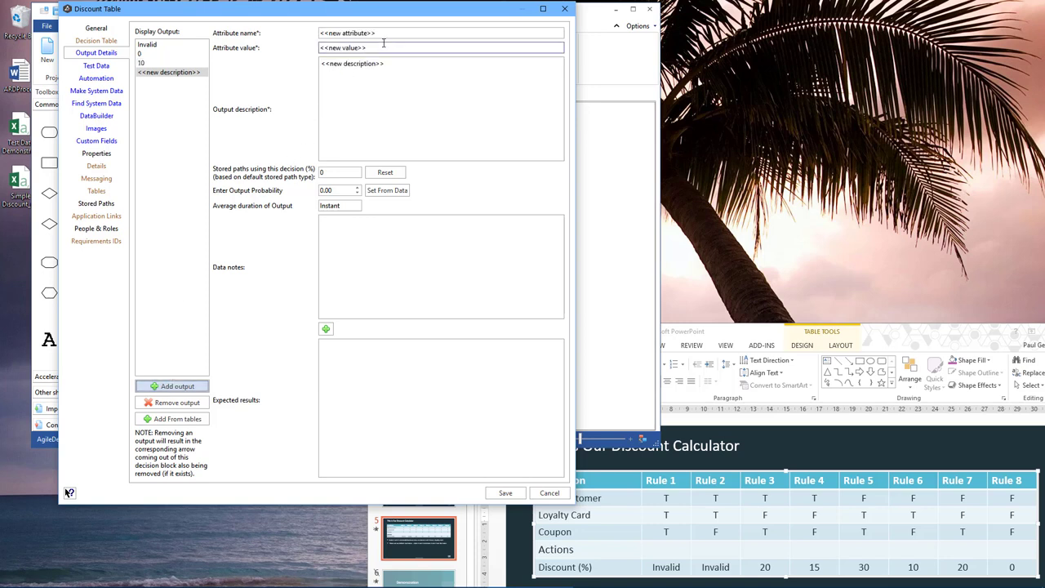
text(Discount)
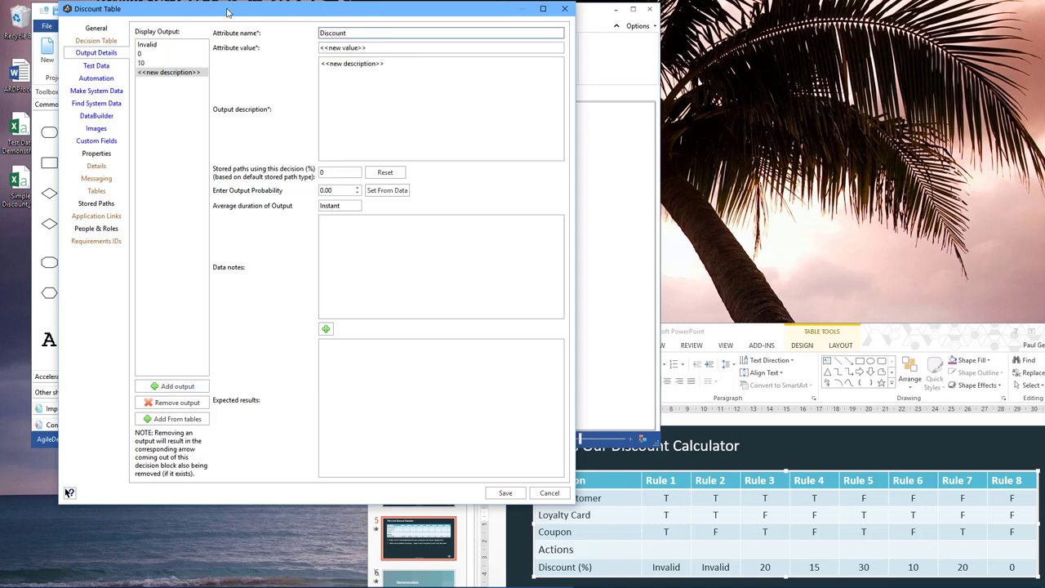
key(Tab)
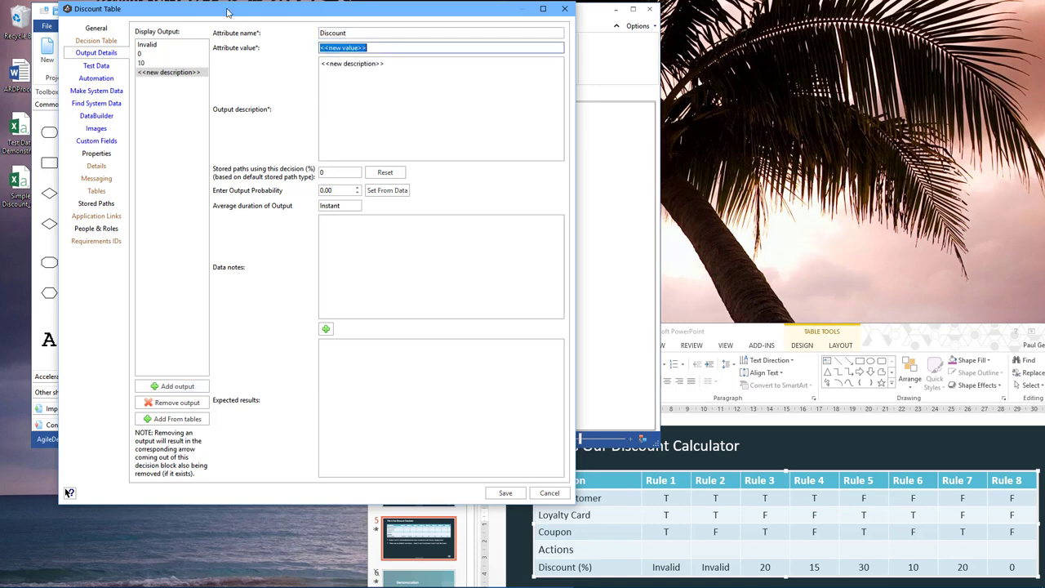
key(BackSpace)
text(2)
key(Tab)
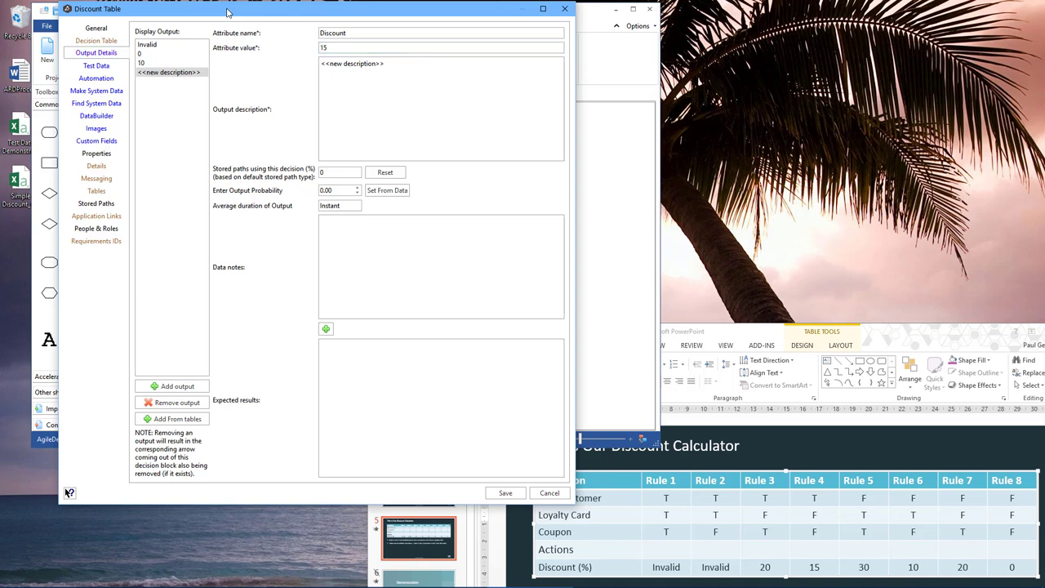
key(Delete)
key(Delete)
text(15)
key(Delete)
key(Delete)
key(Delete)
key(Delete)
key(Delete)
key(Delete)
key(Delete)
key(Delete)
key(Delete)
key(Delete)
key(Delete)
key(Delete)
key(Delete)
key(Delete)
key(Delete)
Add a fifth output with attribute name Discount, value 20 and description 20.
click(163, 388)
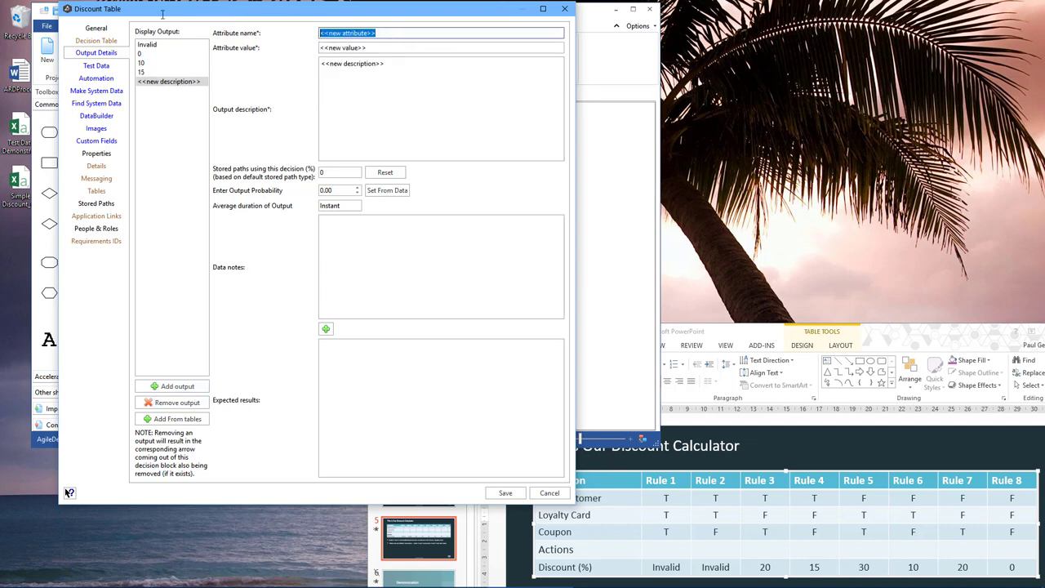
text(Discount)
key(Tab)
text(20)
key(Tab)
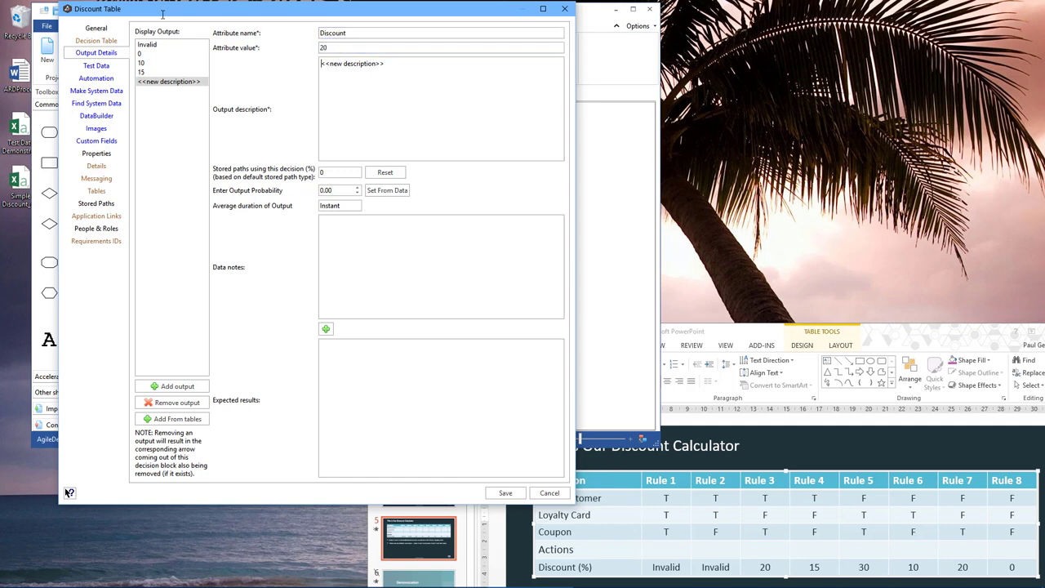
text(20)
key(Delete)
key(Delete)
key(Delete)
key(Delete)
key(Delete)
key(Delete)
key(Delete)
key(Delete)
key(Delete)
key(Delete)
key(Delete)
key(Delete)
key(Delete)
key(Delete)
key(Delete)
key(Delete)
key(Delete)
key(Delete)
key(Delete)
Add a sixth output with attribute name Discount, value 30 and description 30, and save the block.
click(172, 386)
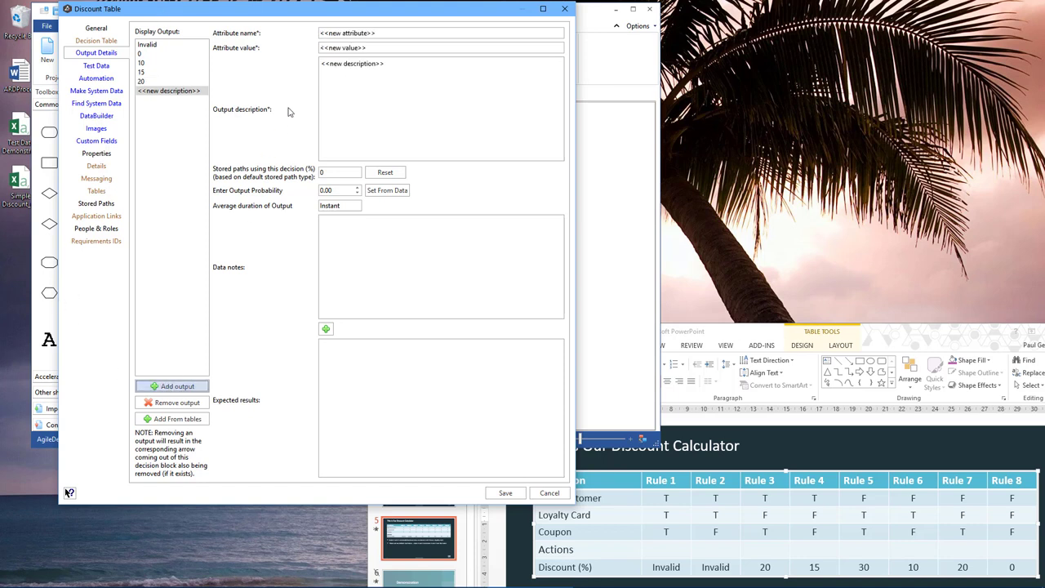
click(351, 32)
text(Discount)
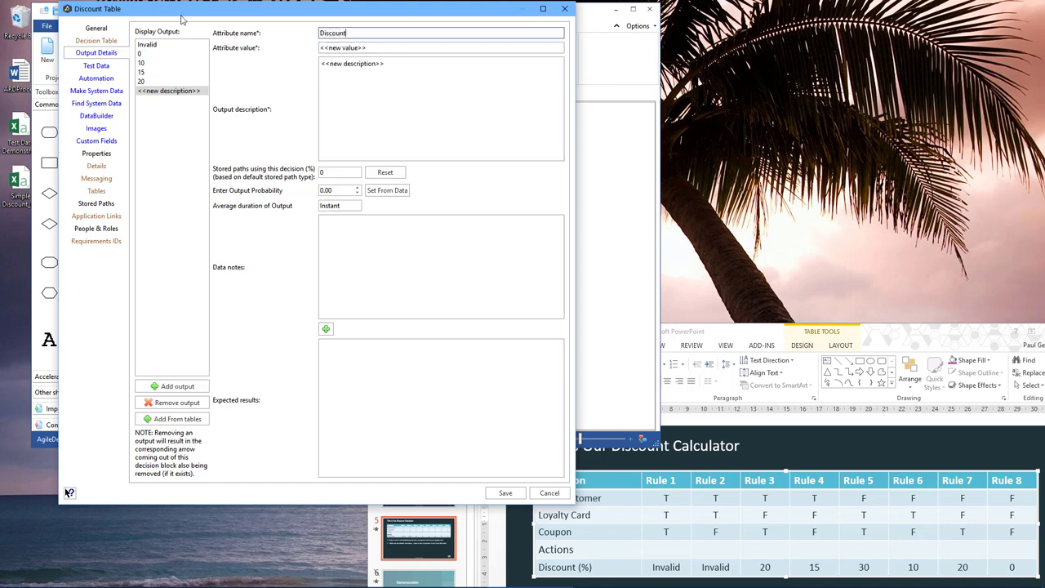
key(Tab)
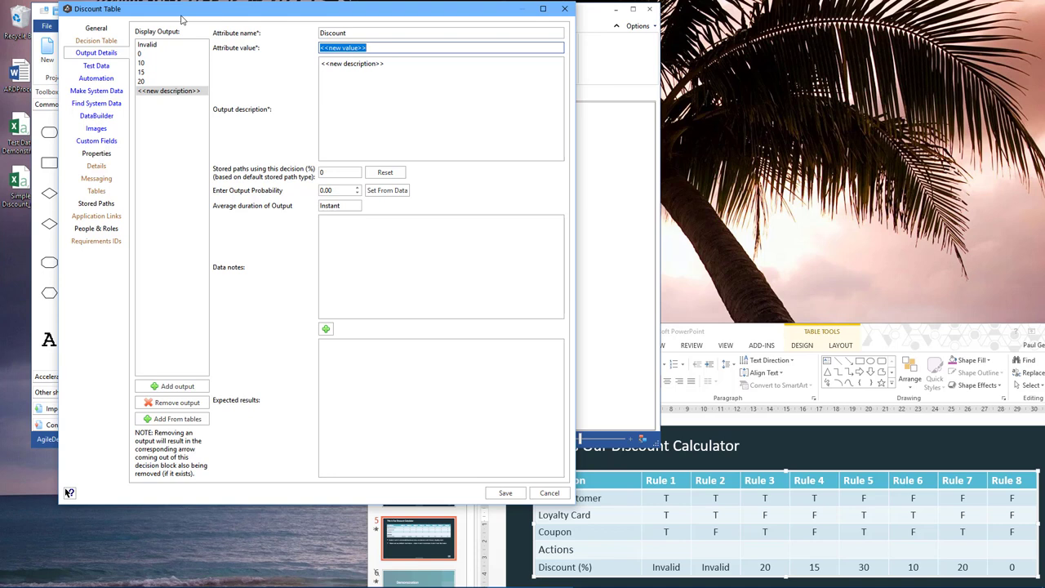
text(30)
key(Tab)
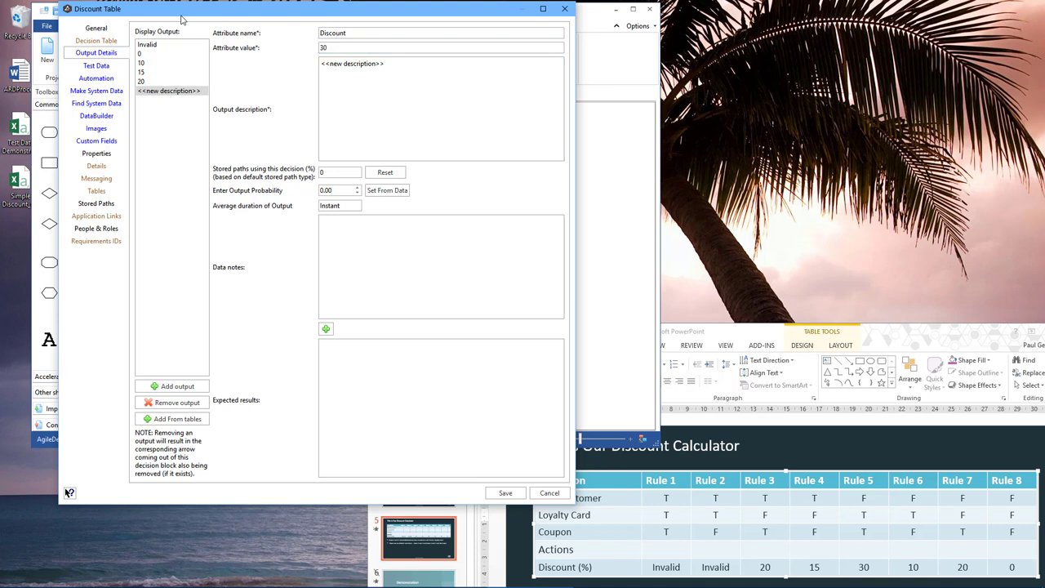
text(30)
key(Delete)
key(Delete)
key(Delete)
key(Delete)
key(Delete)
key(Delete)
key(Delete)
key(Delete)
key(Delete)
key(Delete)
key(Delete)
key(Delete)
key(Delete)
key(Delete)
key(Delete)
key(Delete)
key(Delete)
key(Delete)
key(Delete)
click(505, 492)
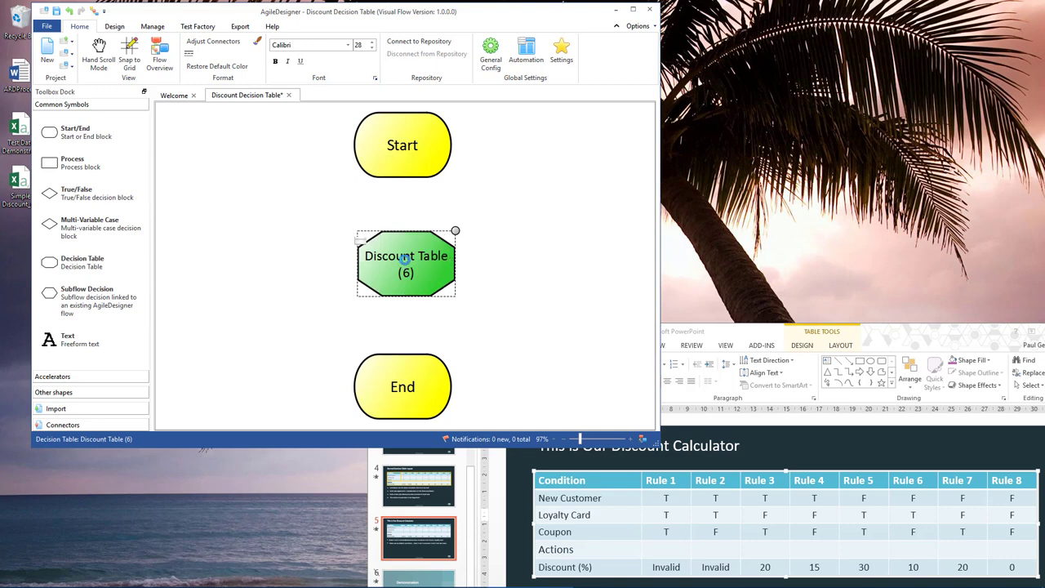
Open the Discount Table block's decision table and add a column as a new Boolean variable named New Customer.
double_click(403, 262)
click(102, 42)
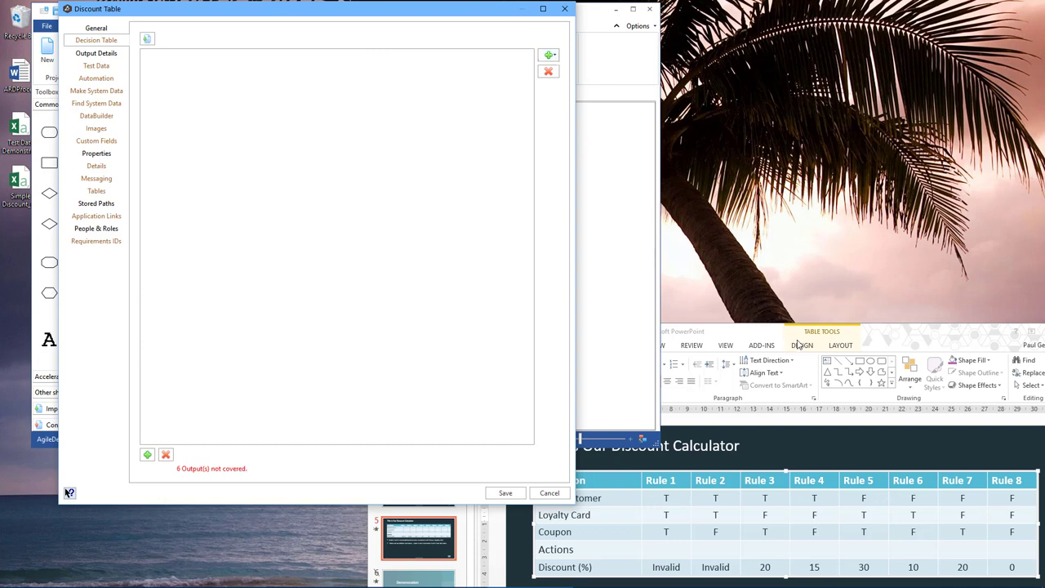
click(762, 337)
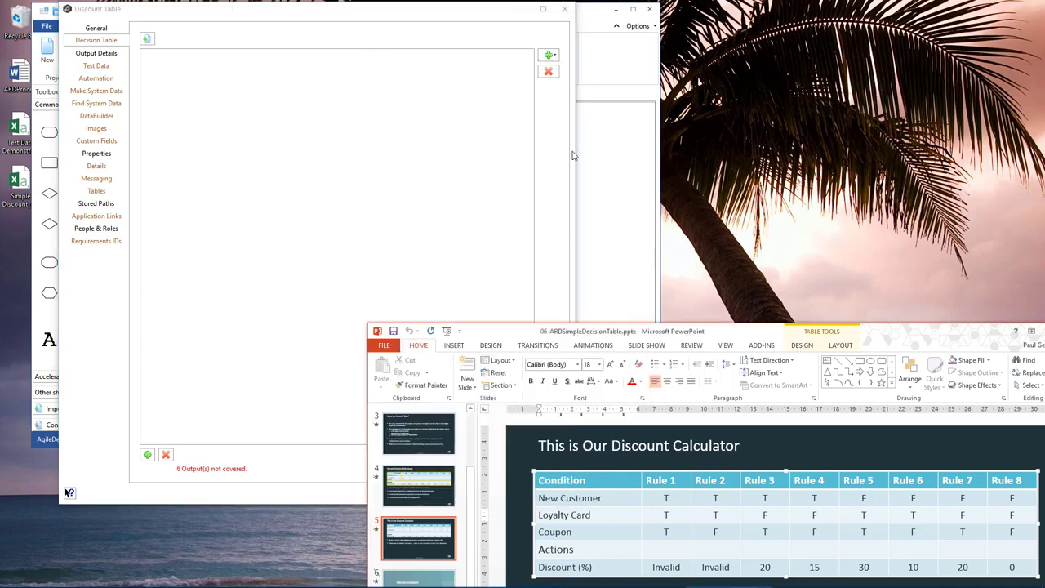
click(551, 55)
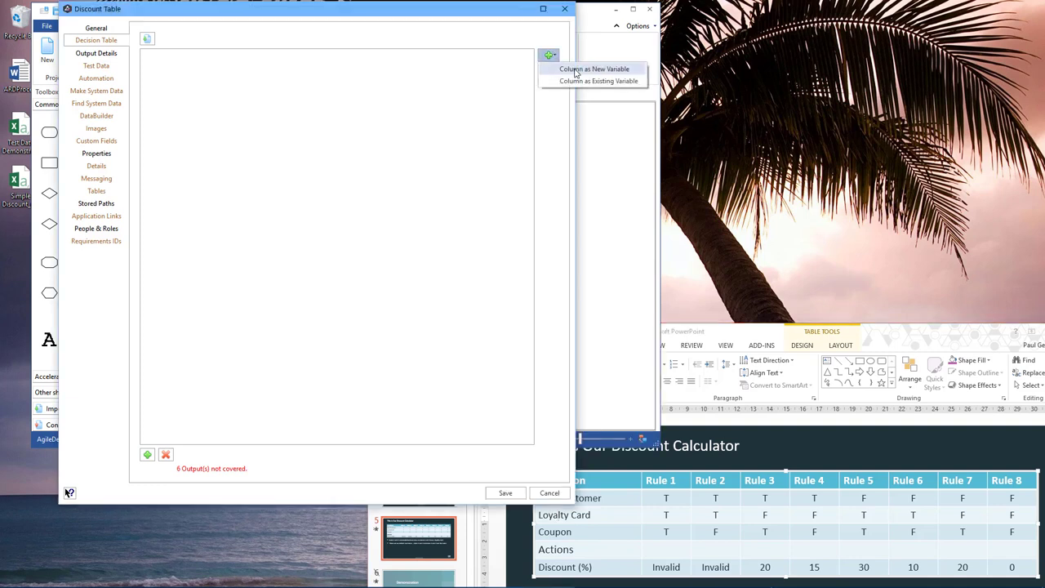
click(574, 71)
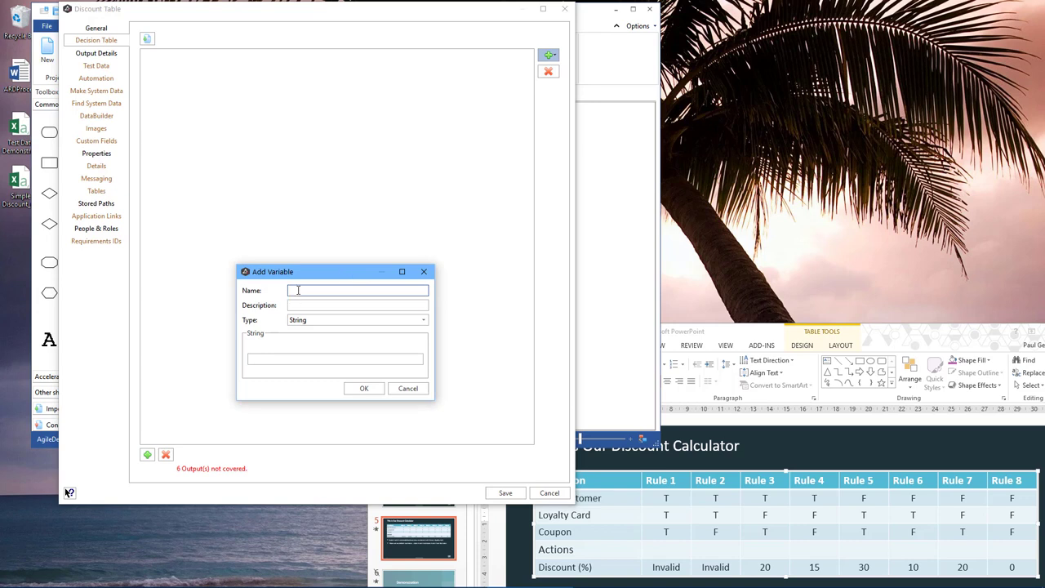
text(New Customer)
key(Tab)
key(Tab)
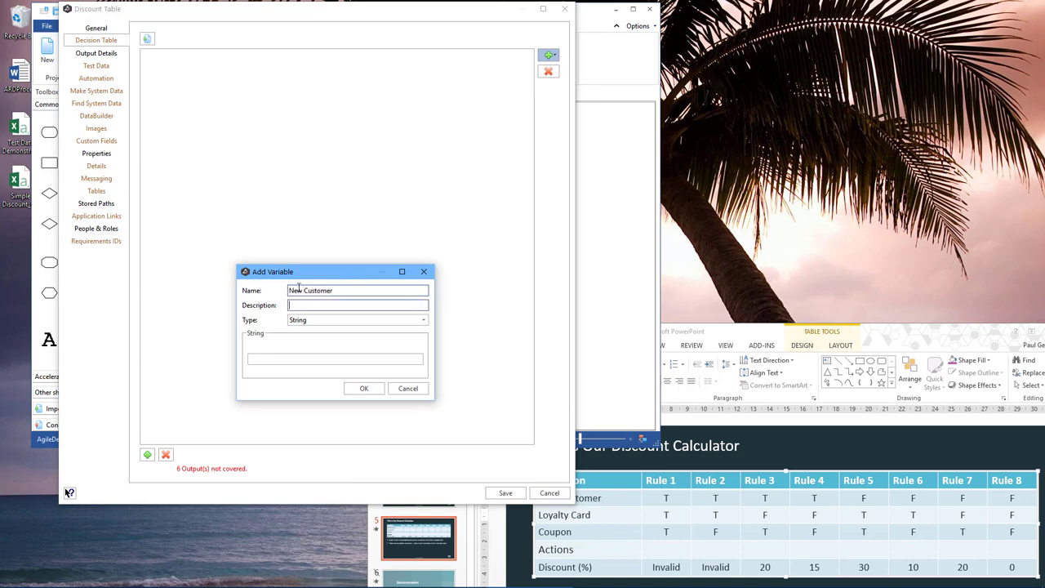
key(b)
key(Return)
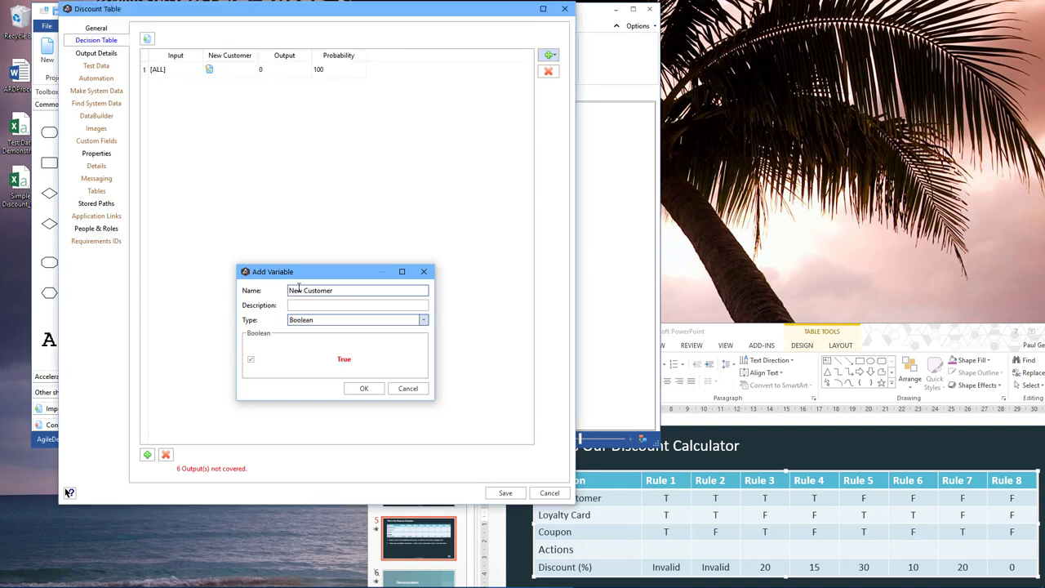
Add a second condition column as a new Boolean variable named Loyalty Card.
click(552, 56)
click(559, 67)
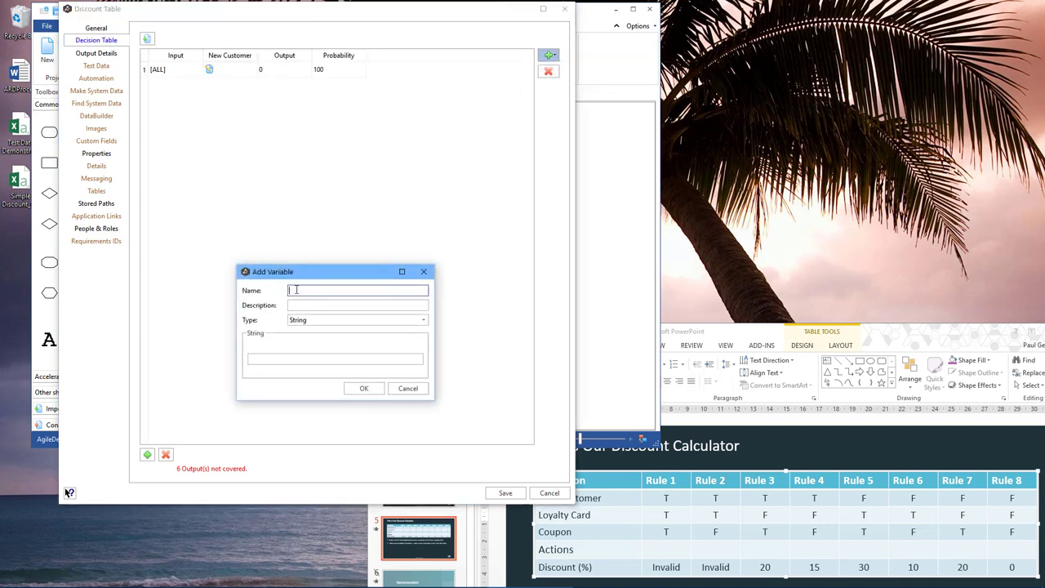
text(Loyalty Card)
key(Tab)
key(Tab)
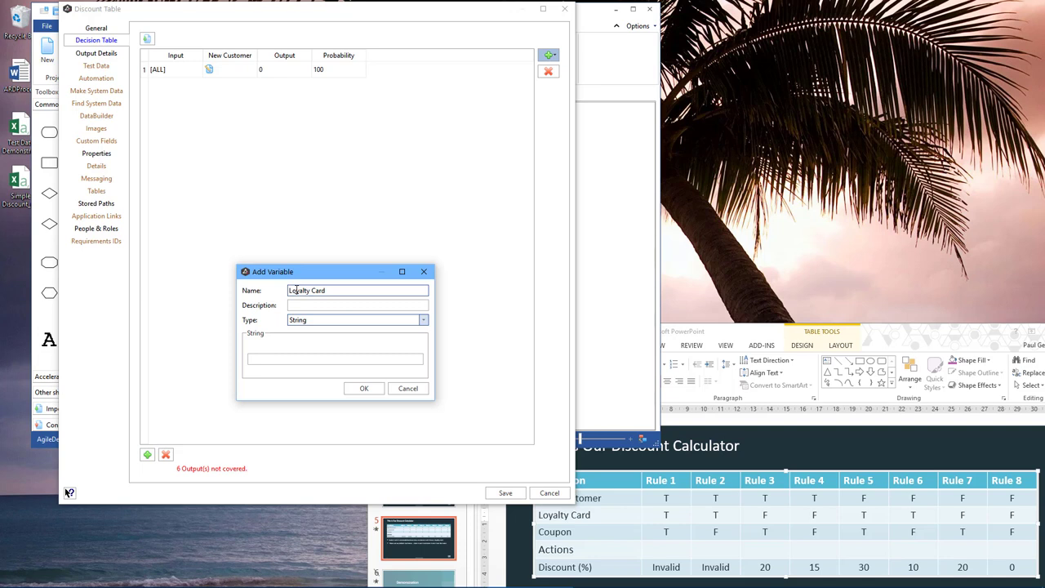
key(Down)
key(Return)
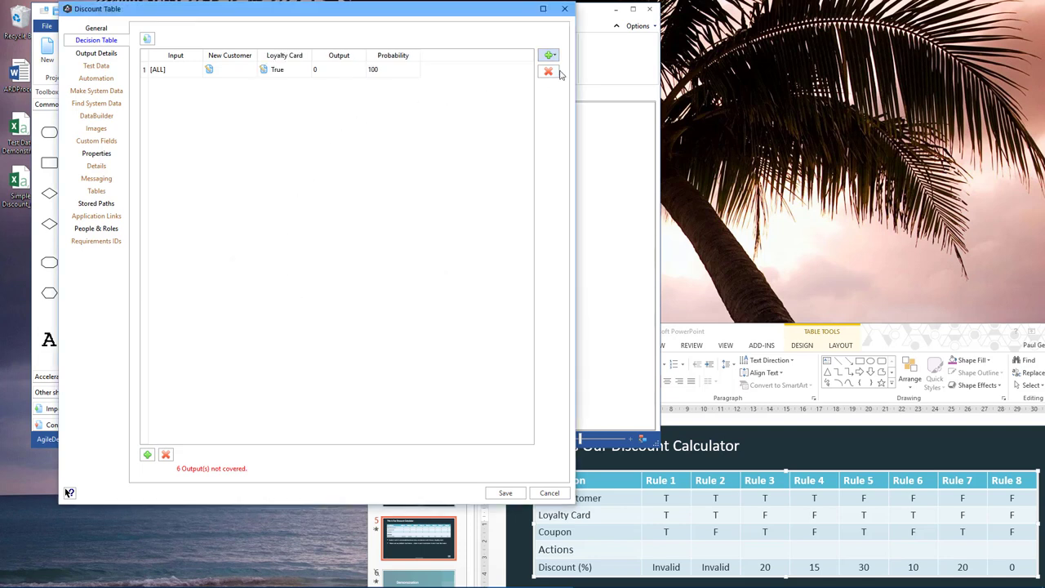
Add a third condition column as a new Boolean variable named Coupon.
click(551, 55)
click(596, 68)
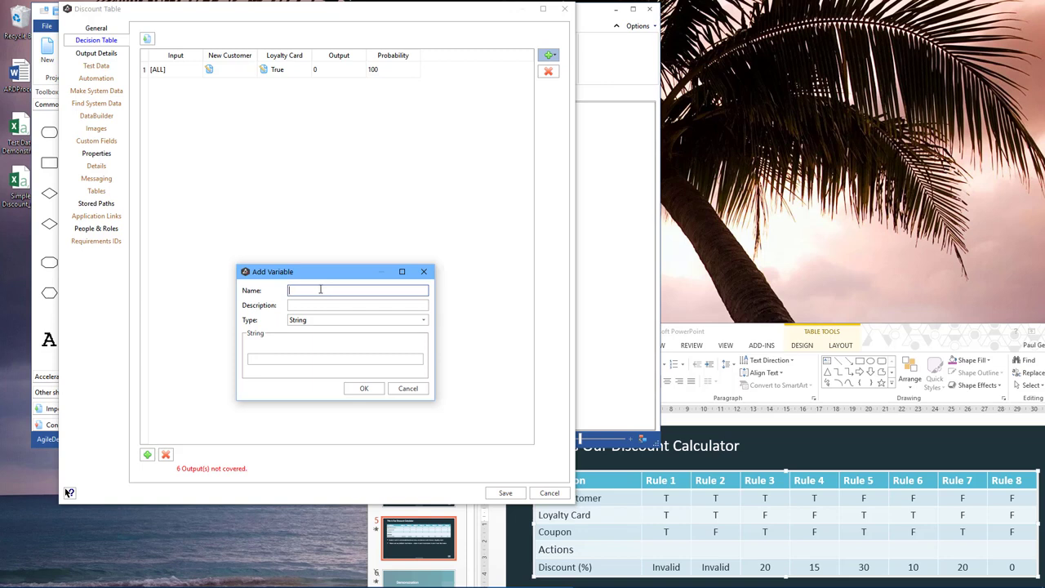
text(Coupon)
key(Tab)
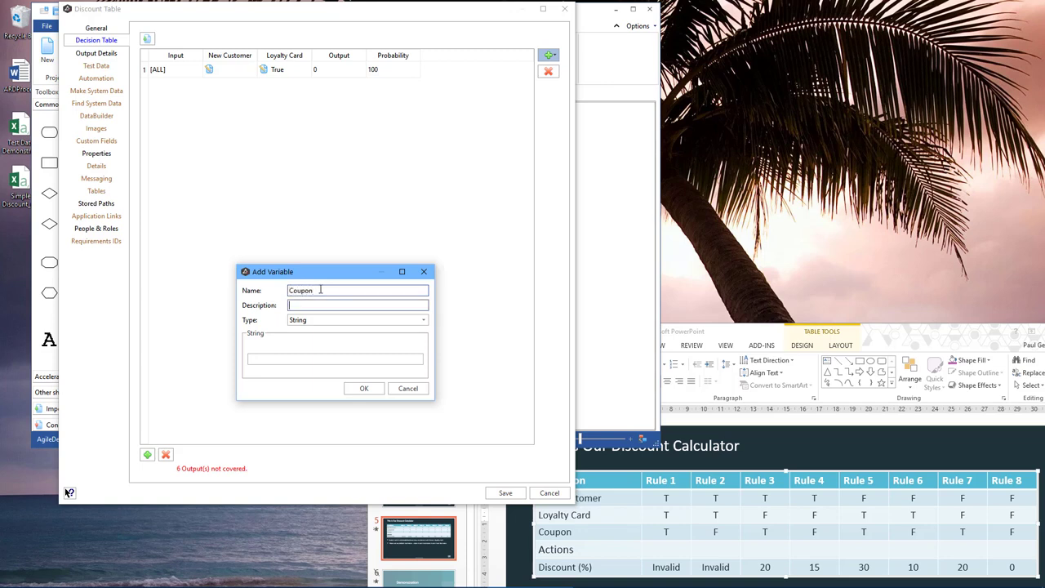
key(Tab)
key(b)
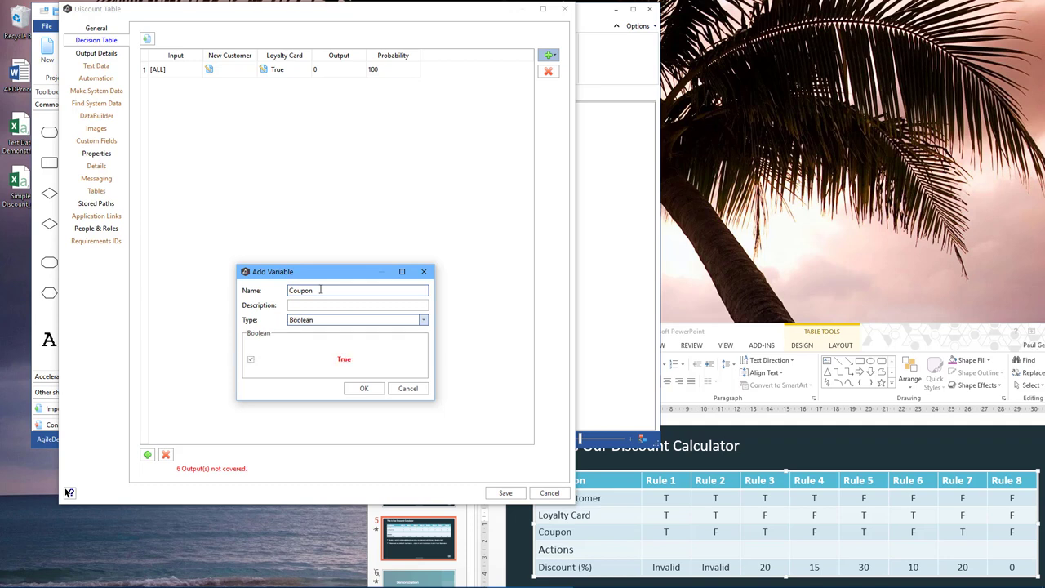
key(Return)
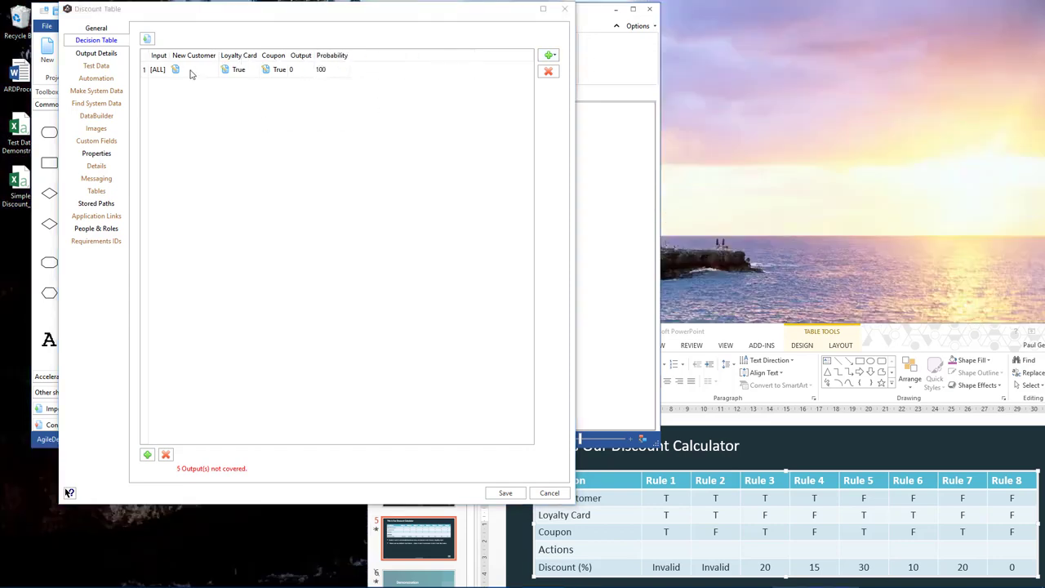
Fill in the first rule with New Customer True, Loyalty Card True, Coupon True and output Invalid.
click(191, 74)
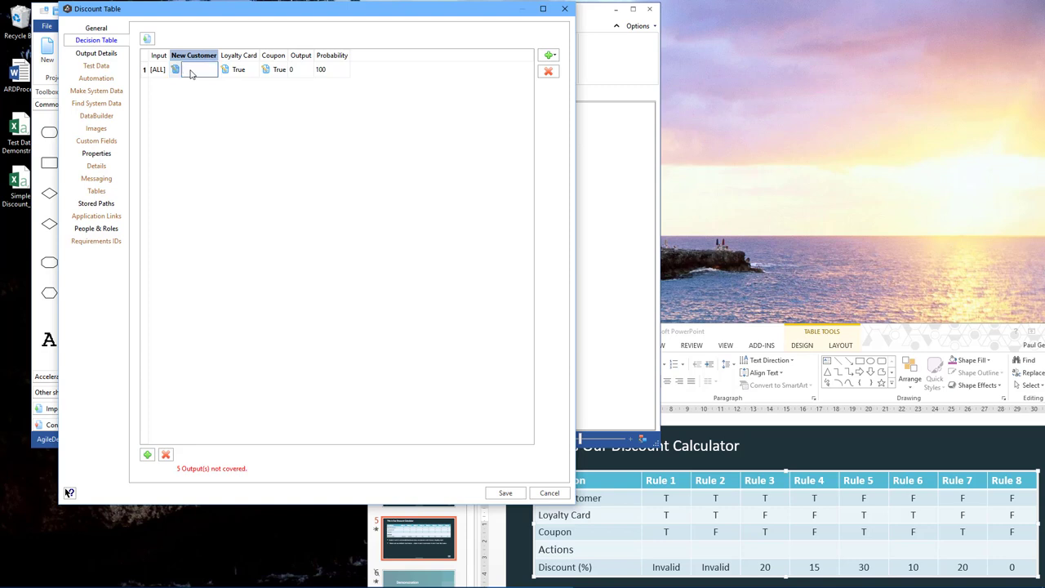
key(Tab)
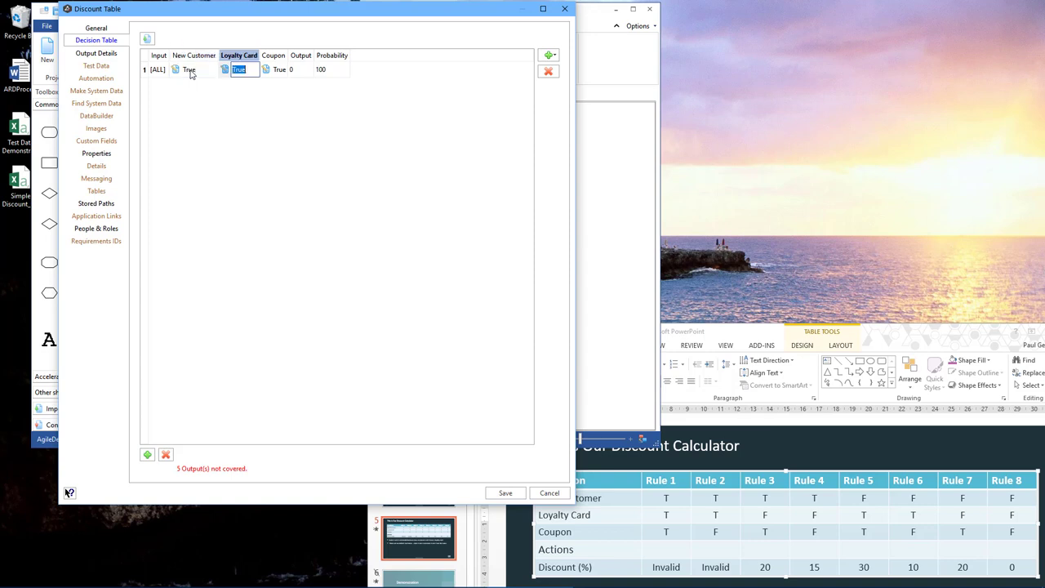
key(Tab)
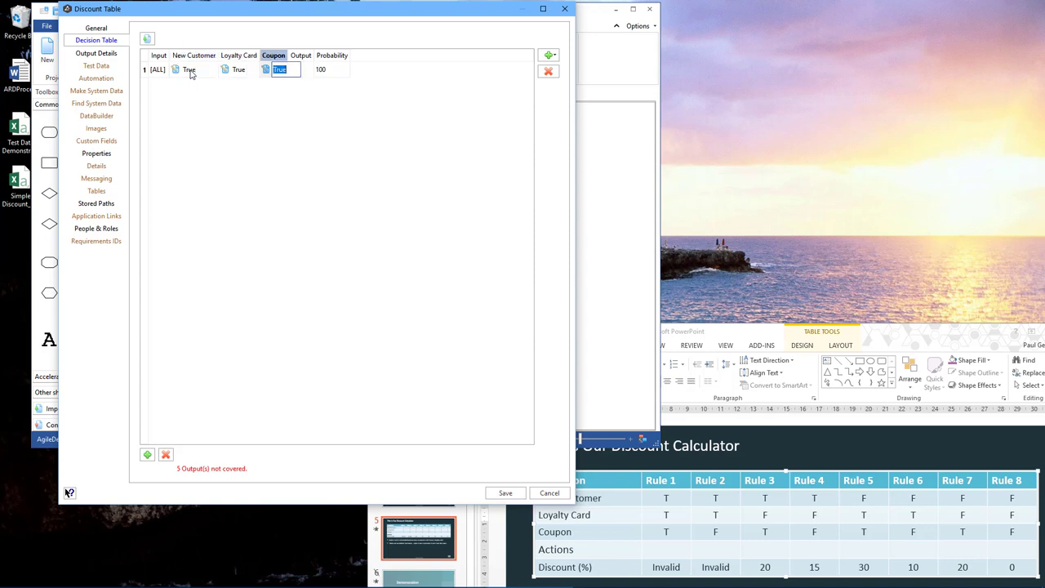
key(Tab)
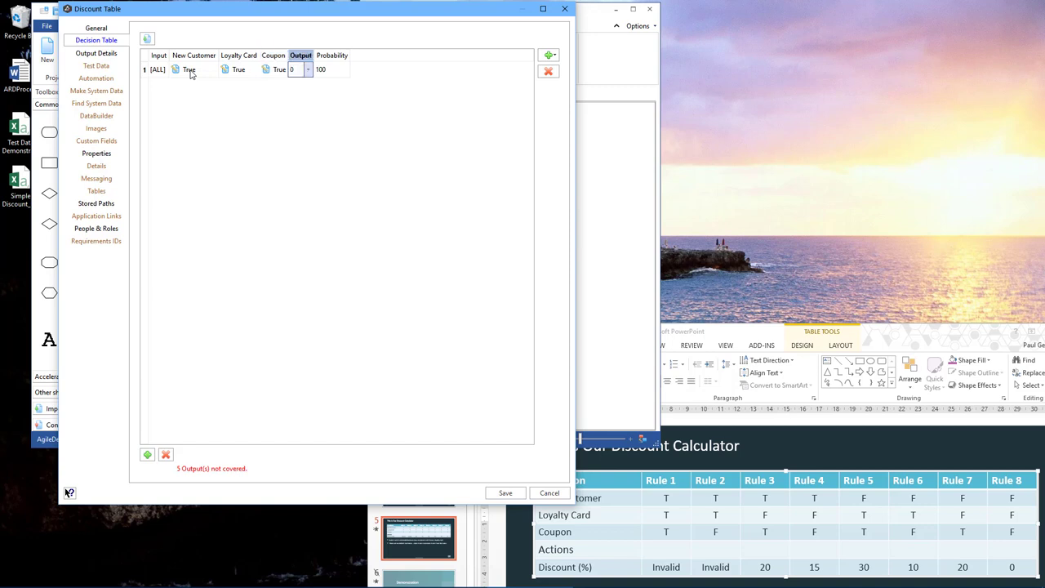
click(308, 74)
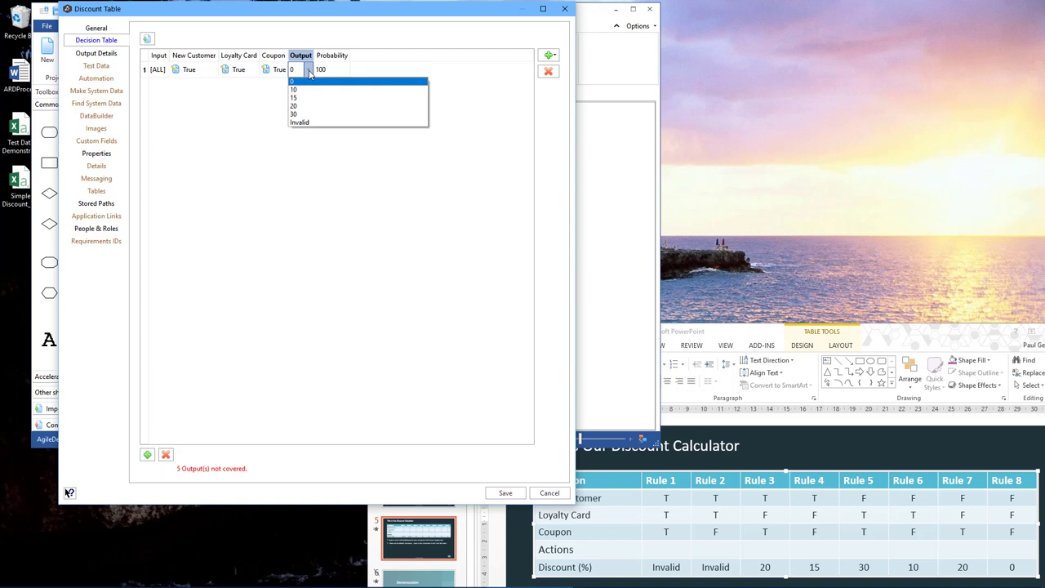
click(302, 118)
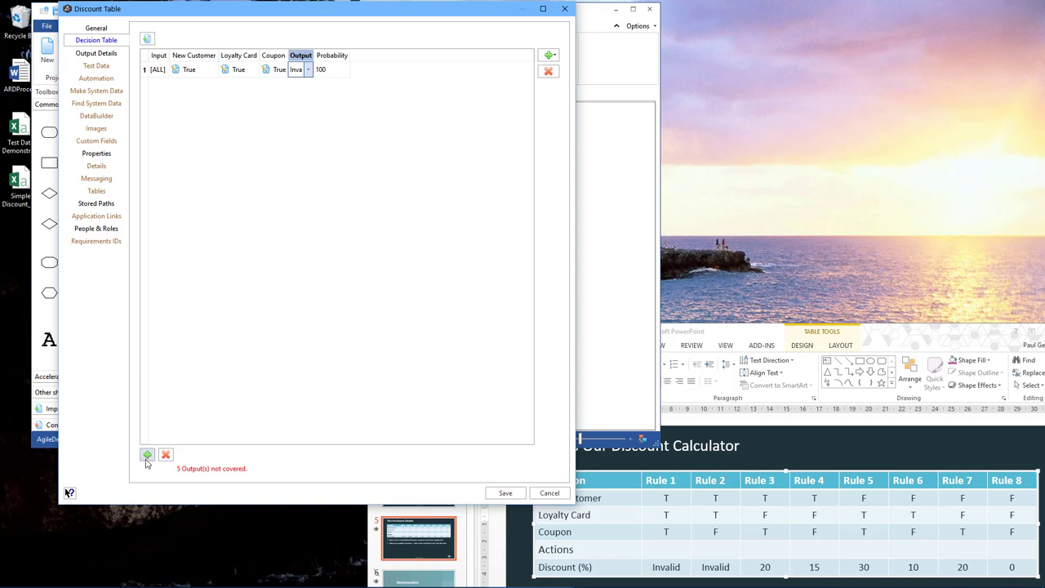
Add a second rule with New Customer True, Loyalty Card True, Coupon False and output Invalid.
click(147, 455)
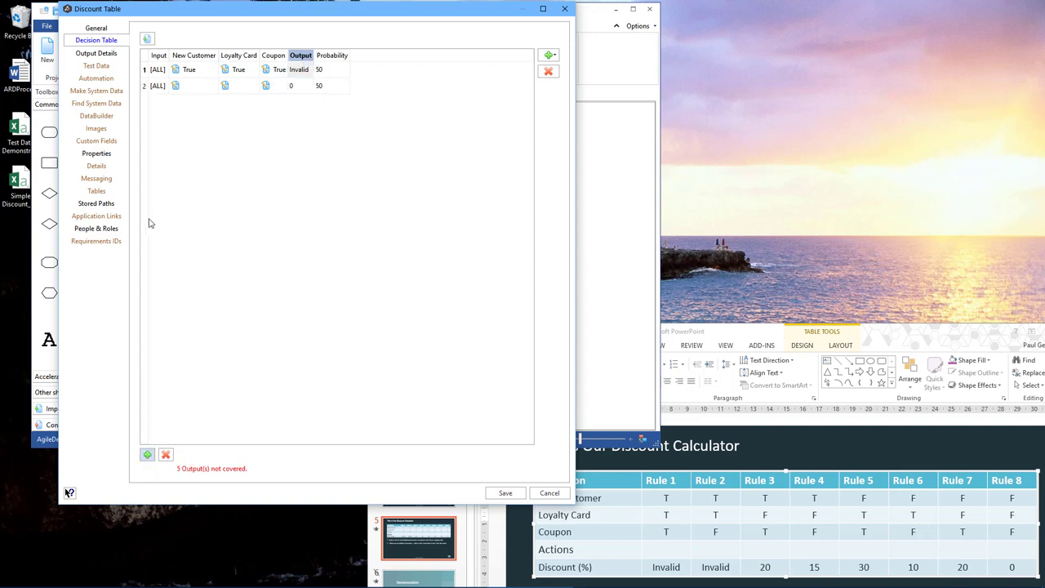
click(195, 86)
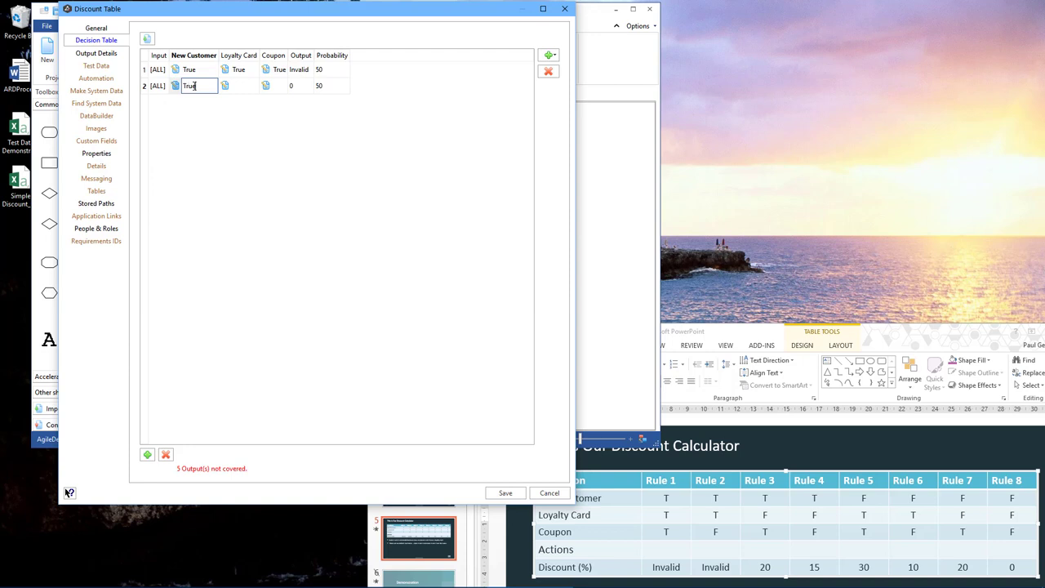
key(Tab)
text(True)
key(Tab)
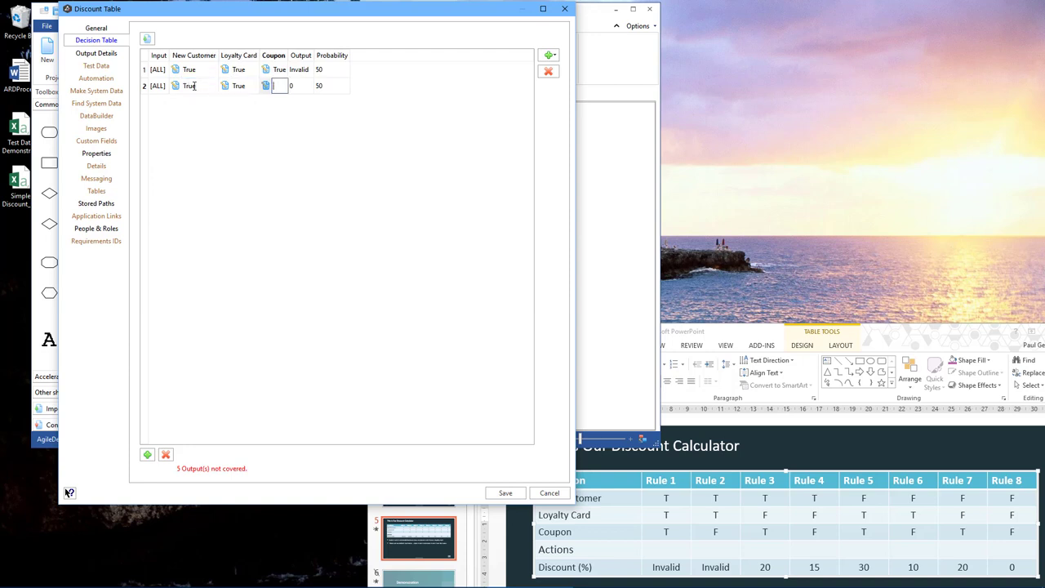
text(False)
key(Tab)
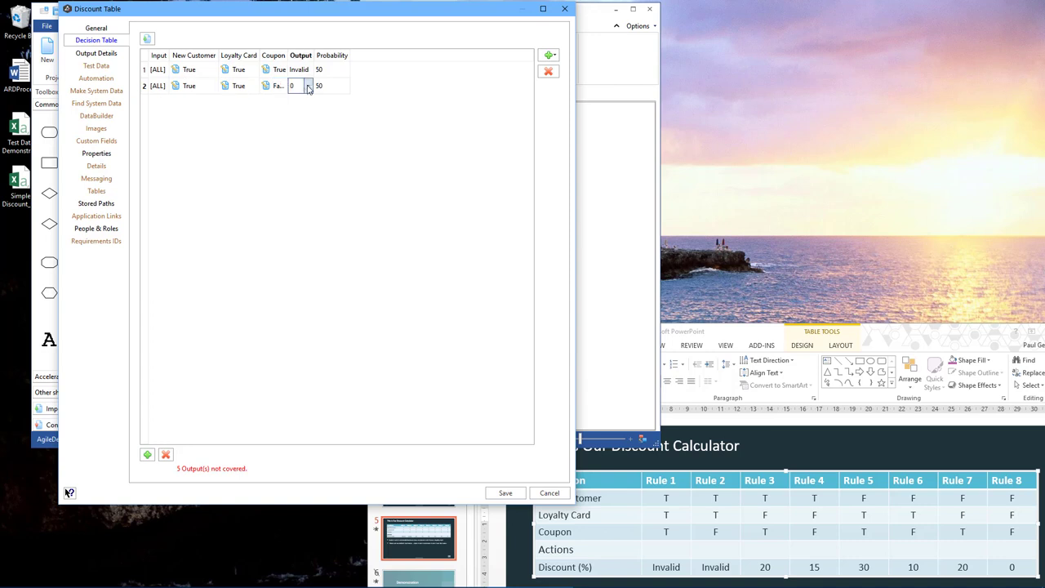
click(308, 85)
click(299, 141)
Add a third rule with New Customer True, Loyalty Card False, Coupon True and output 20.
click(148, 459)
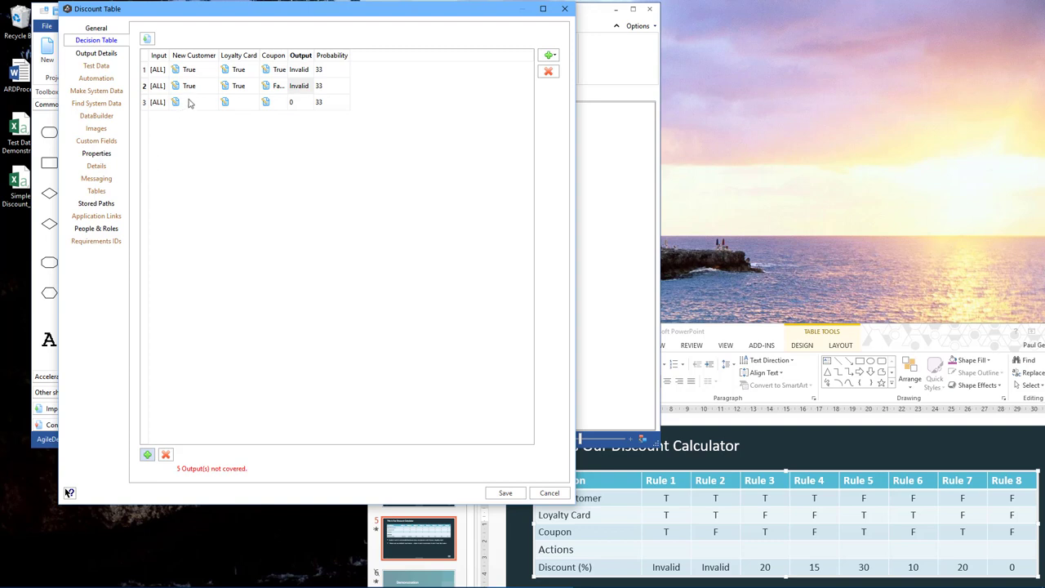
click(191, 102)
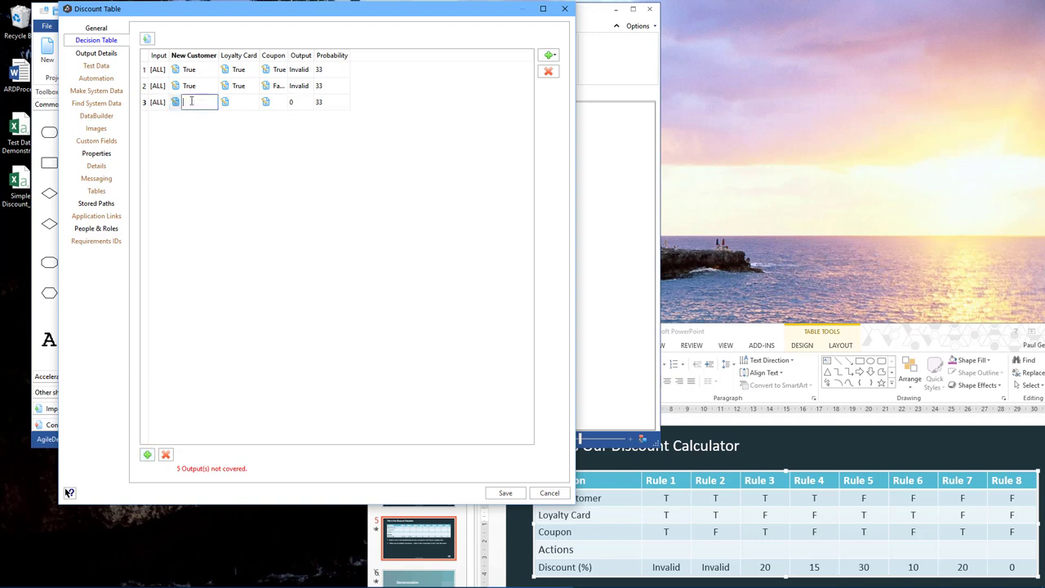
text(True)
key(Tab)
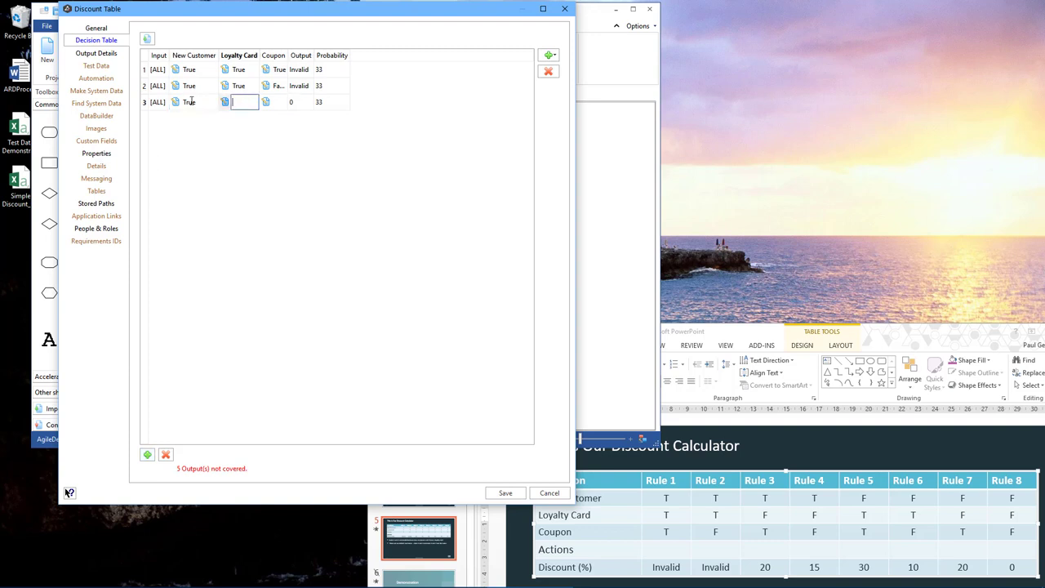
text(False)
key(Tab)
text(True)
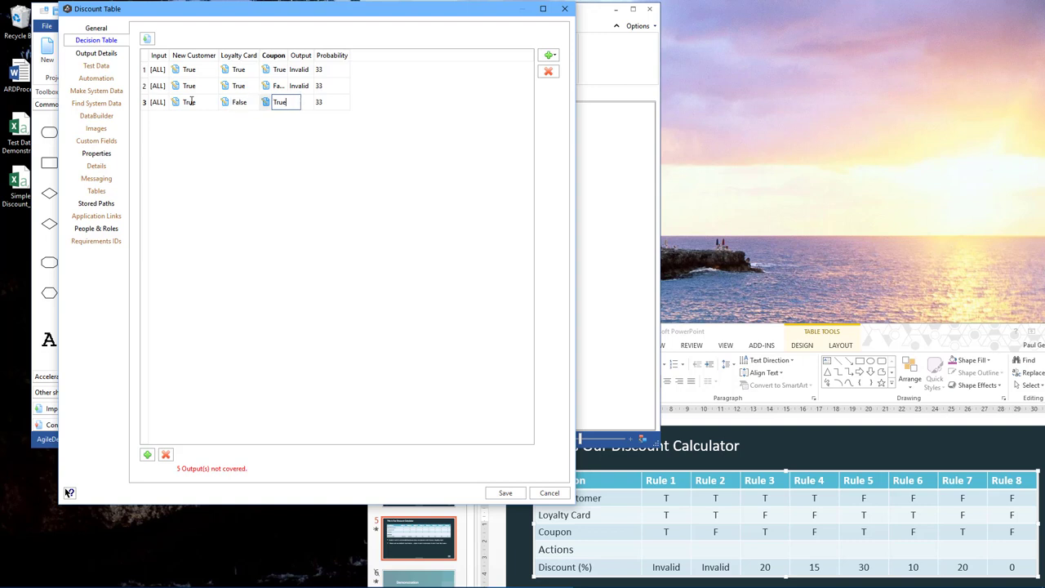
key(Tab)
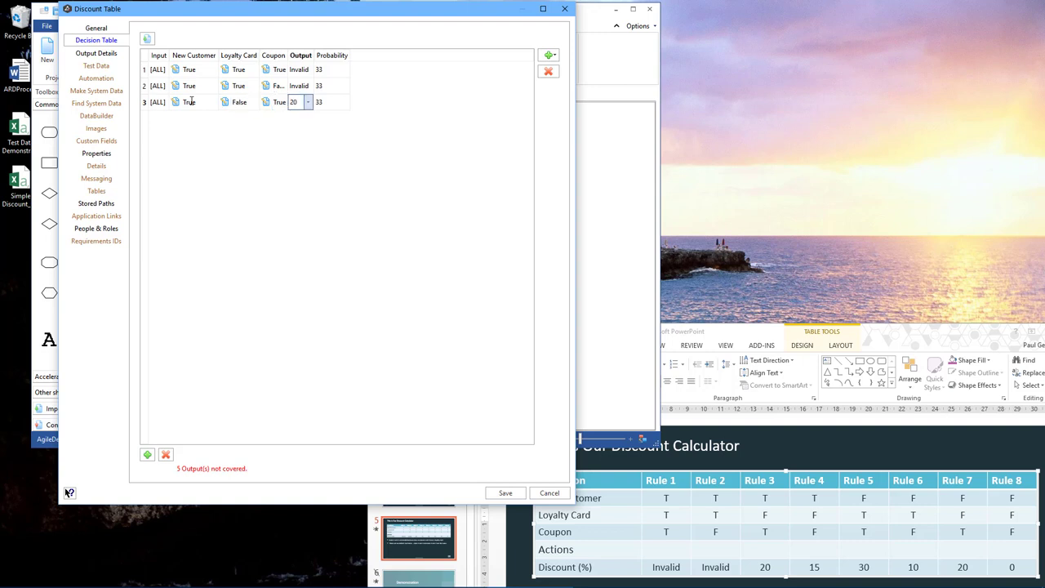
key(Tab)
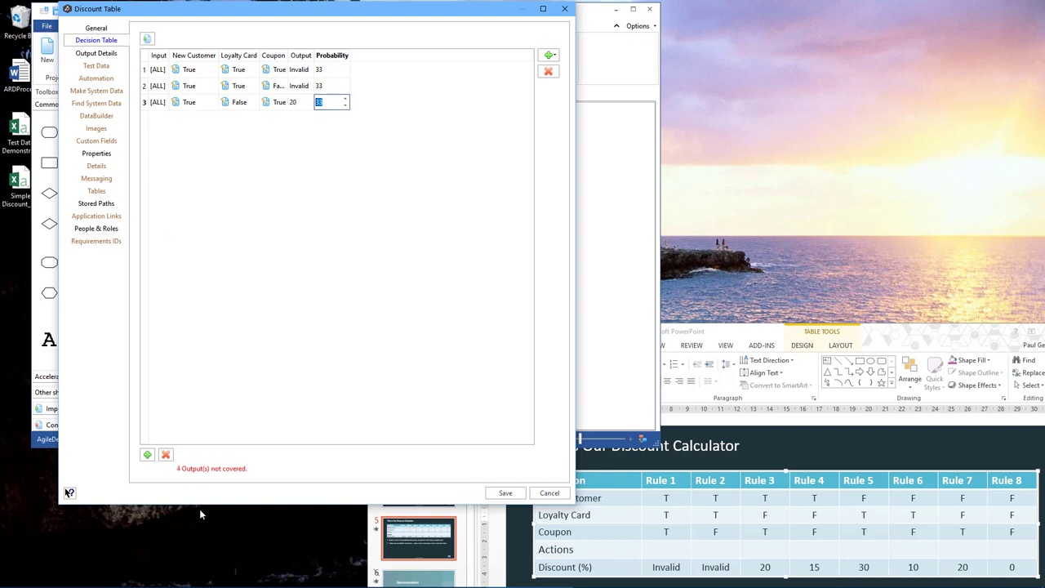
Add a fourth rule with New Customer True, Loyalty Card False, Coupon False and output 10.
click(146, 453)
click(195, 121)
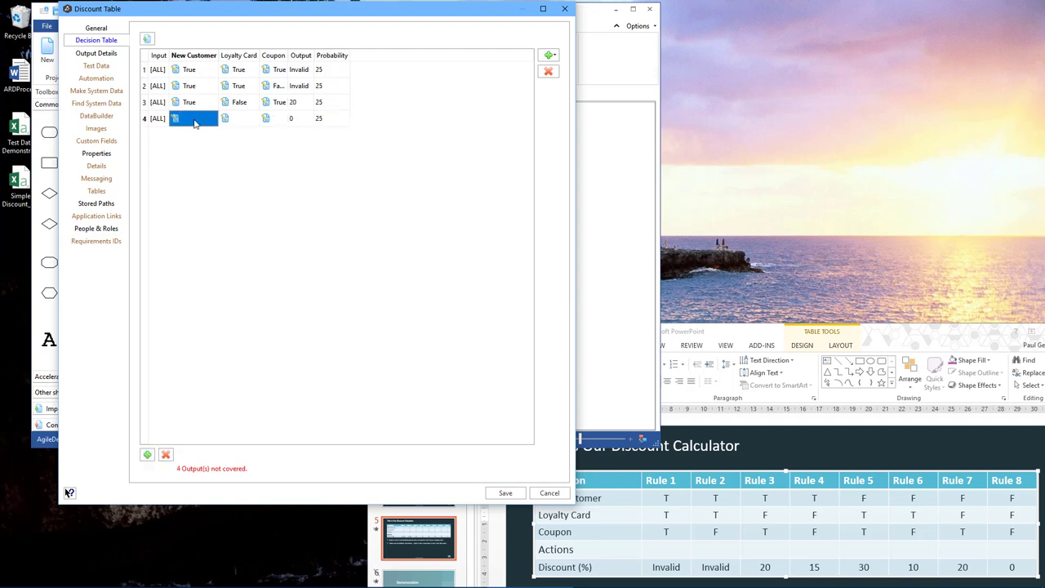
click(195, 121)
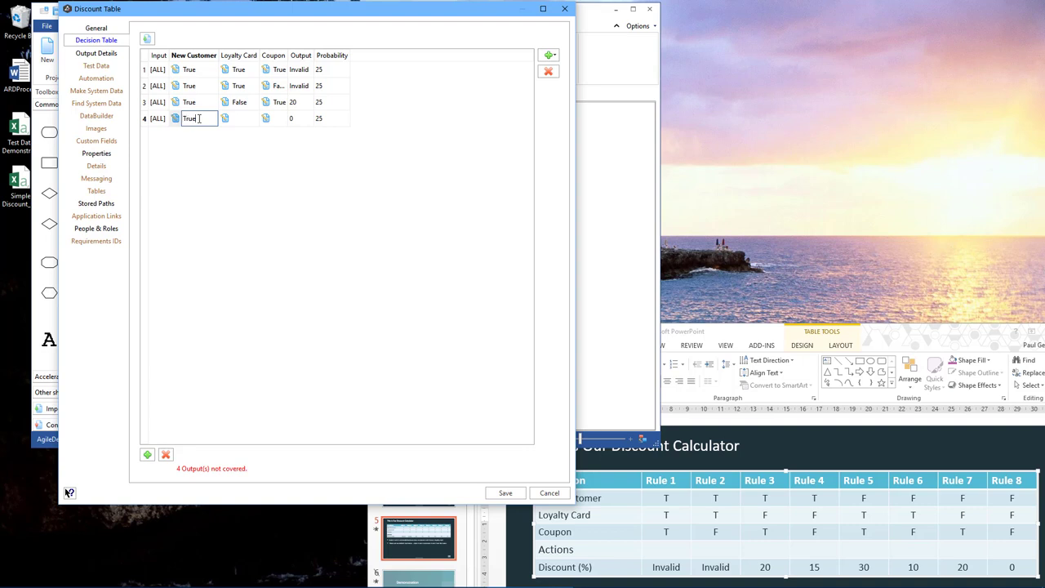
key(Tab)
text(False)
key(Tab)
text(Fals)
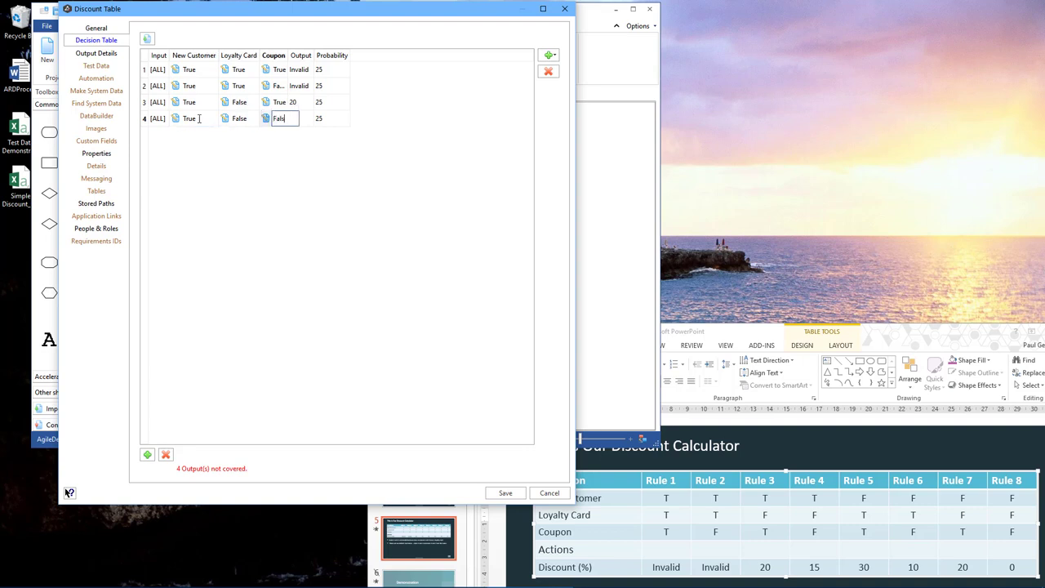
text(e)
key(Tab)
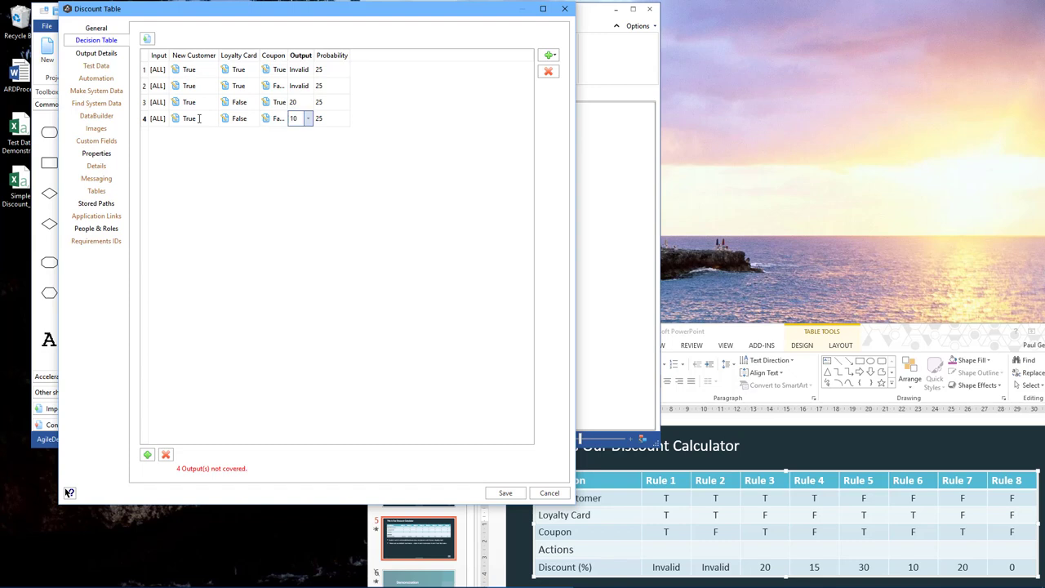
key(Tab)
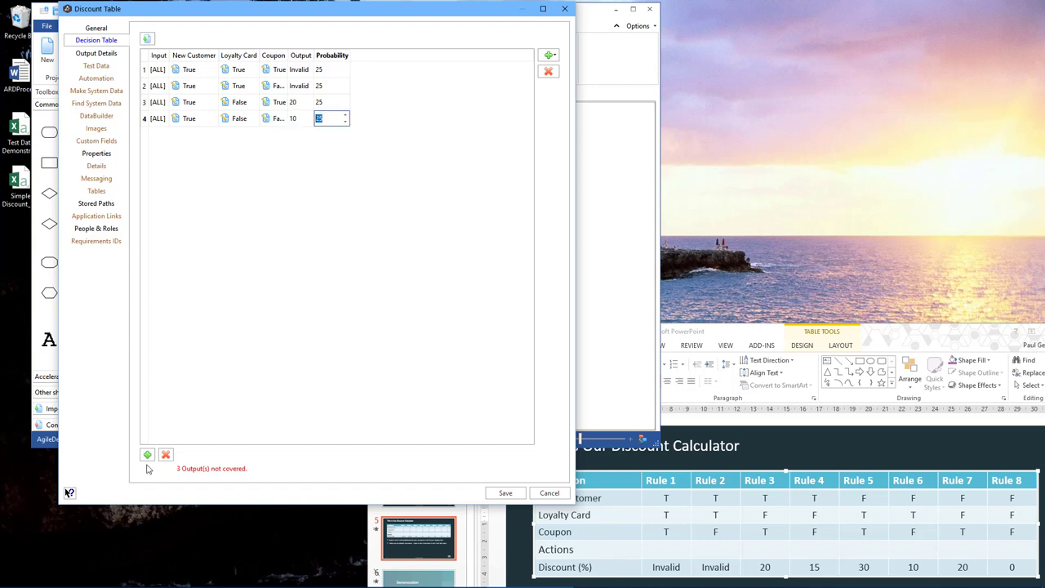
Add a fifth rule with New Customer False, Loyalty Card True, Coupon True and output 30.
click(147, 454)
click(194, 138)
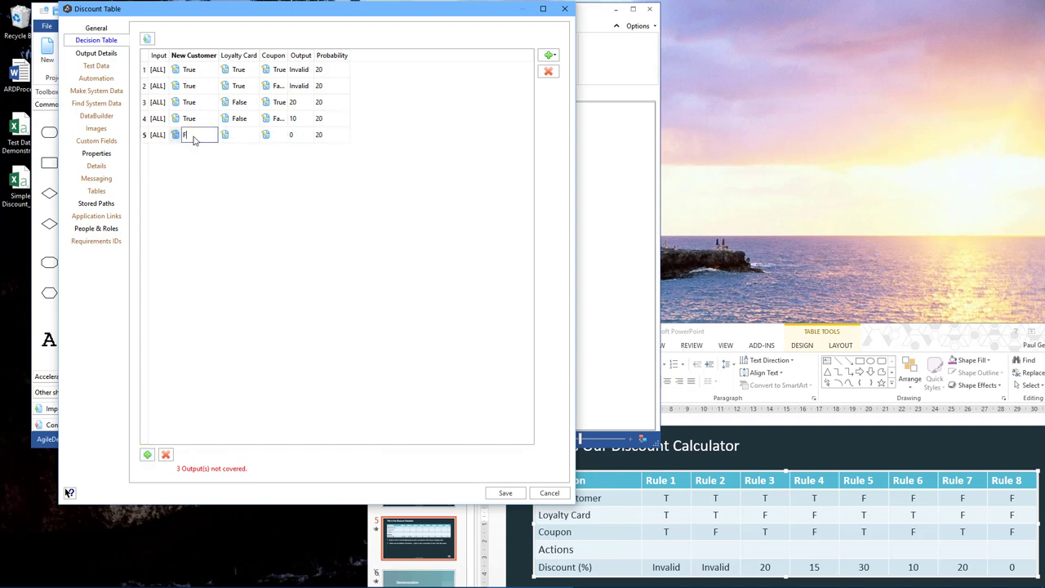
text(False)
key(Tab)
text(Treu)
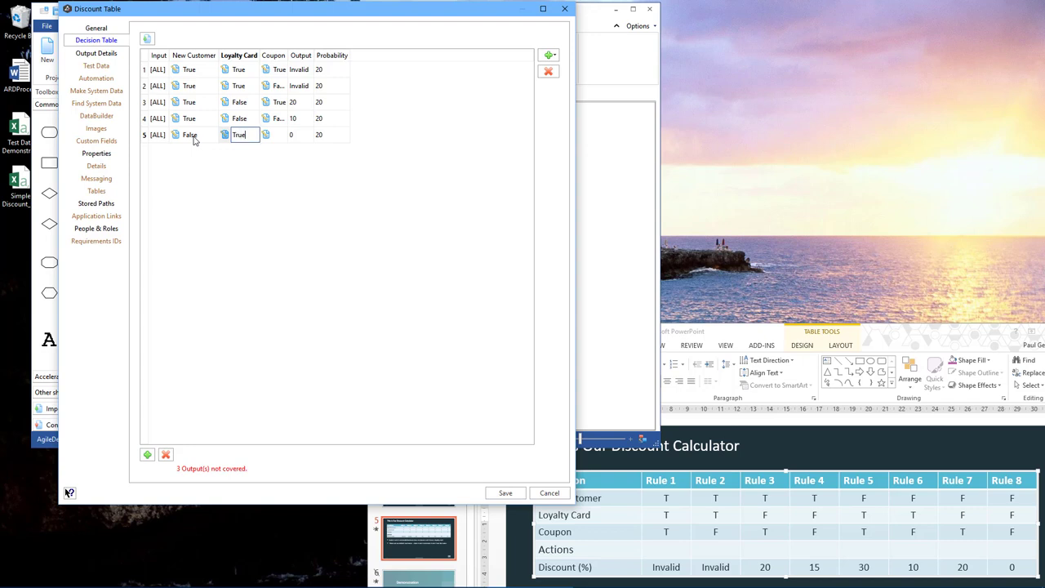
key(Tab)
text(True)
key(Tab)
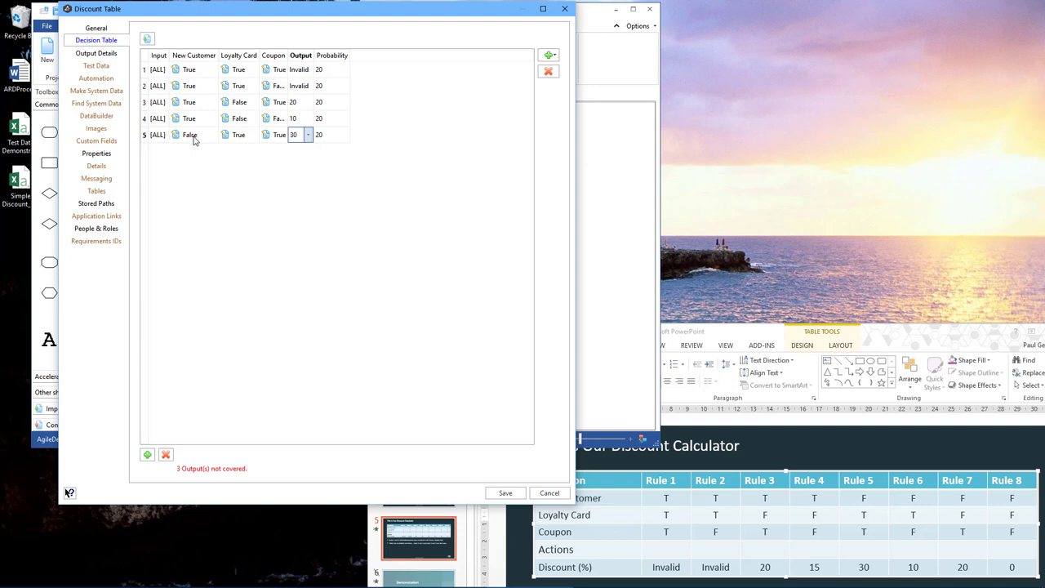
key(Tab)
key(Tab)
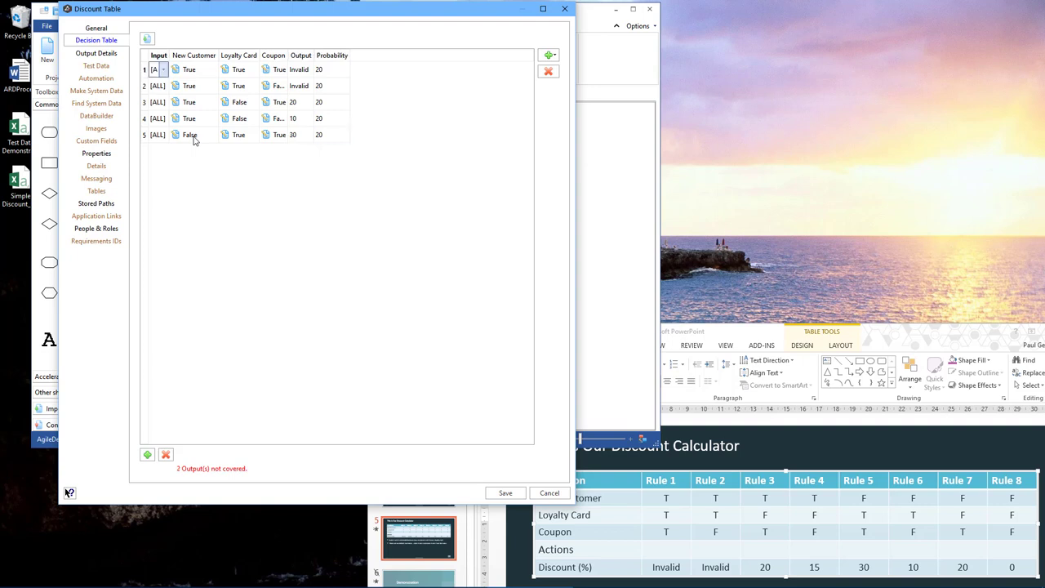
Add a sixth rule with New Customer False, Loyalty Card True, Coupon False and output 10.
click(147, 455)
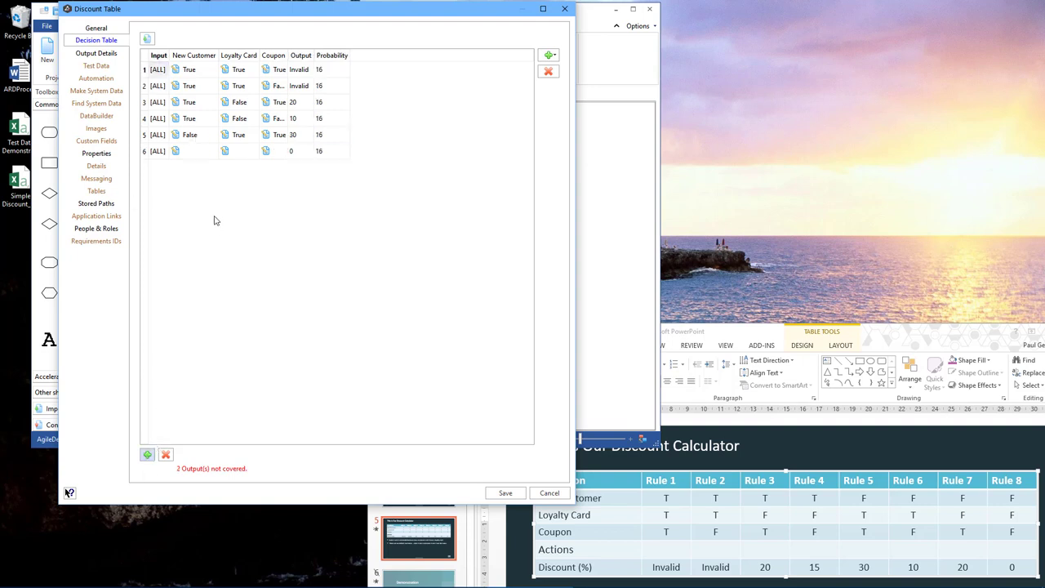
click(194, 151)
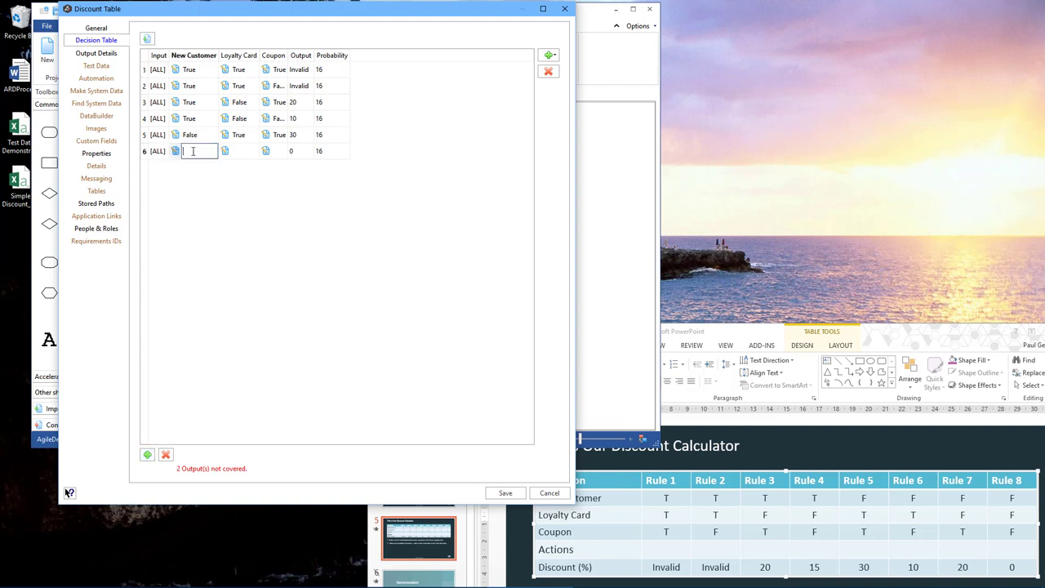
text(False)
key(Tab)
text(True)
key(Tab)
text(False)
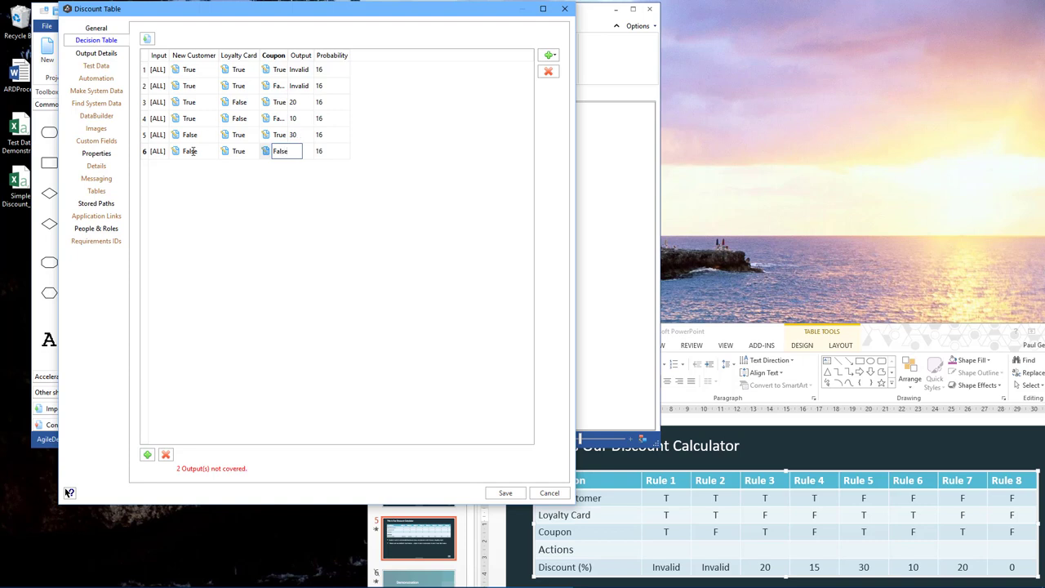
key(Tab)
text(0)
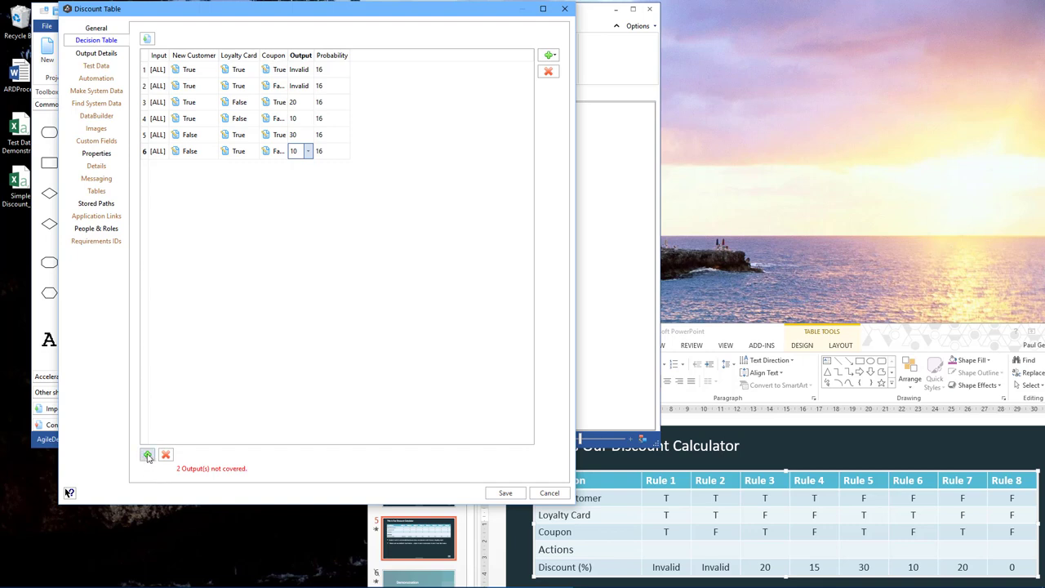
Add a seventh rule with New Customer False, Loyalty Card False, Coupon True and output 20.
click(147, 455)
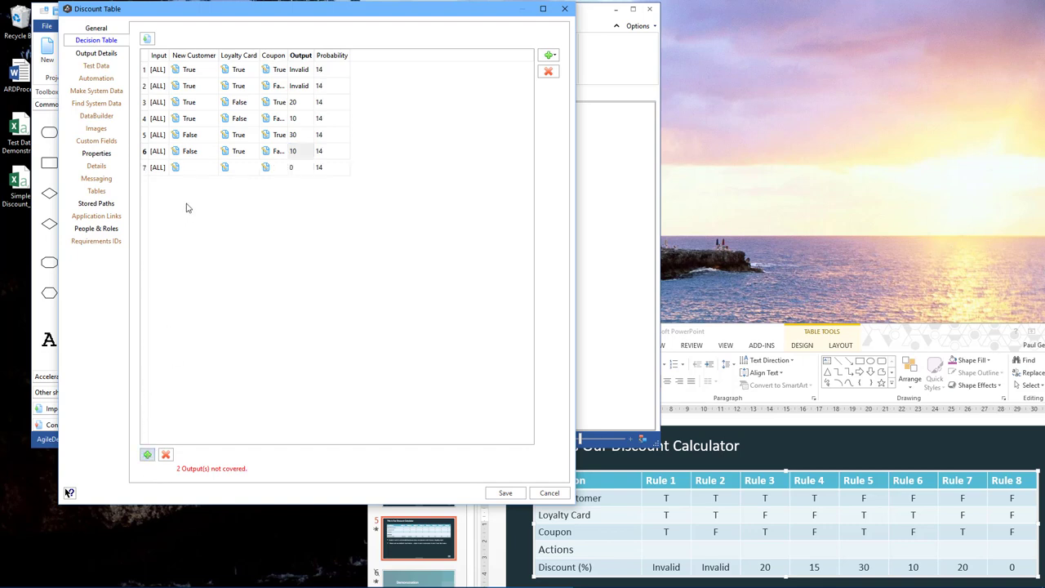
click(193, 169)
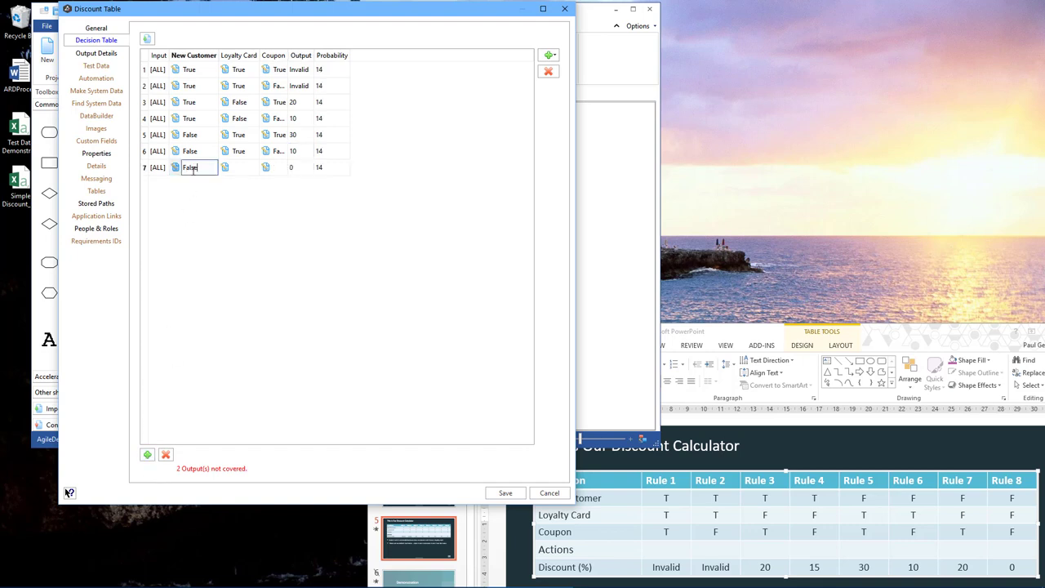
key(Tab)
text(False)
key(Tab)
text(True)
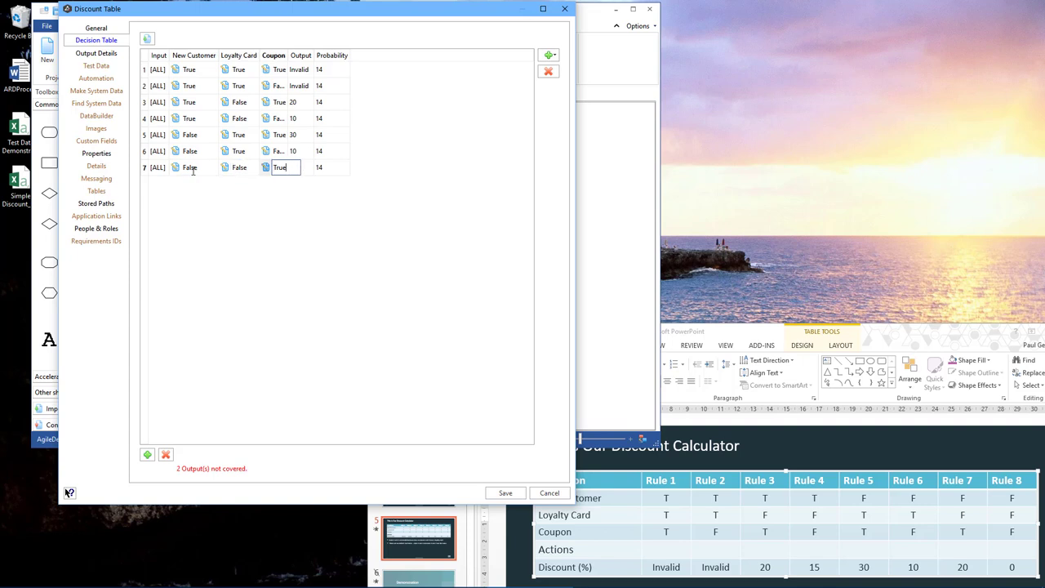
key(Tab)
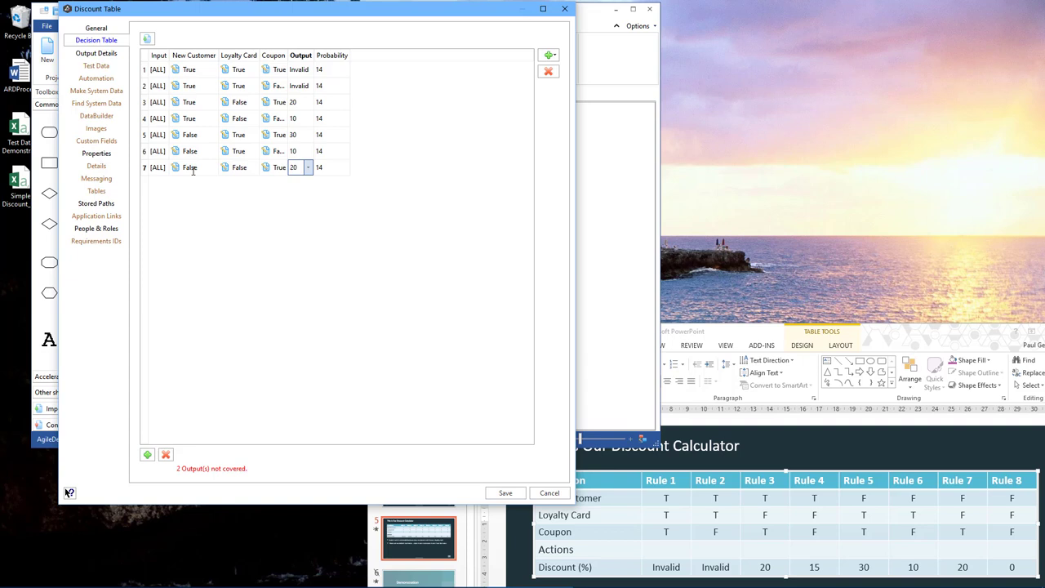
text(20)
Add an eighth rule with New Customer False, Loyalty Card False, Coupon False and output 0.
click(147, 455)
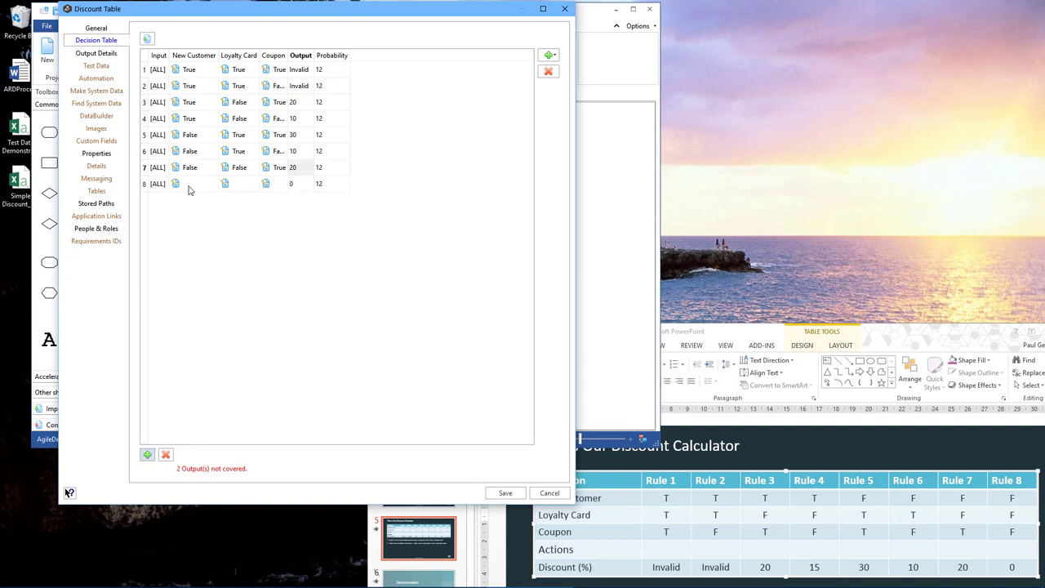
click(188, 187)
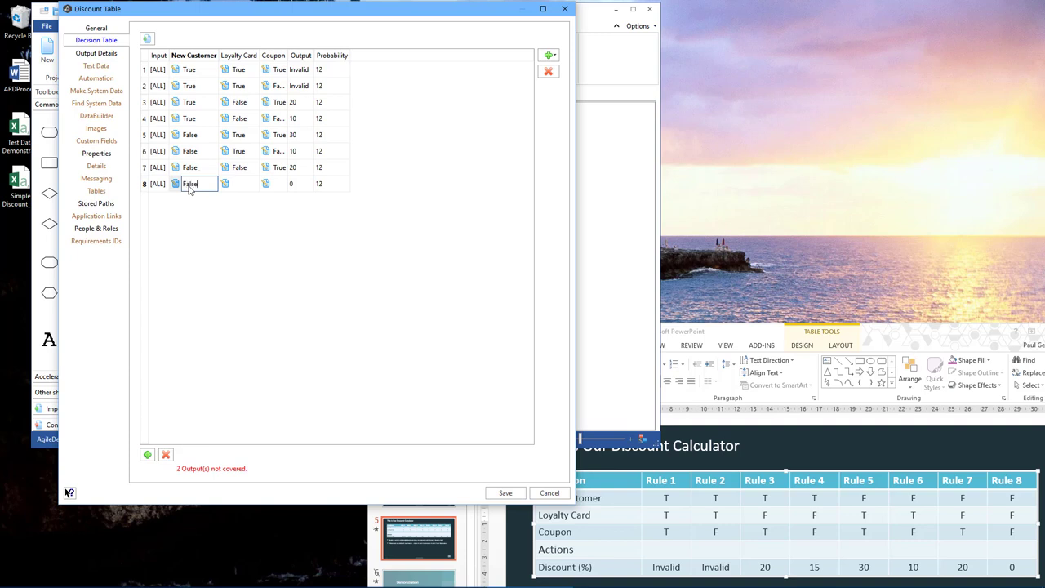
text(False)
key(Tab)
text(False)
key(Tab)
text(F)
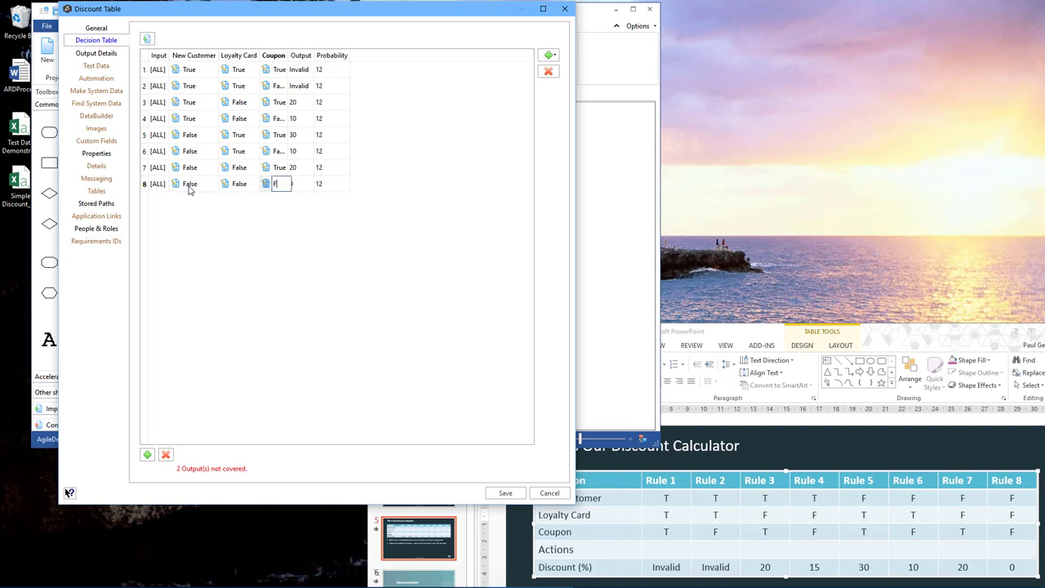
text(alse)
key(Tab)
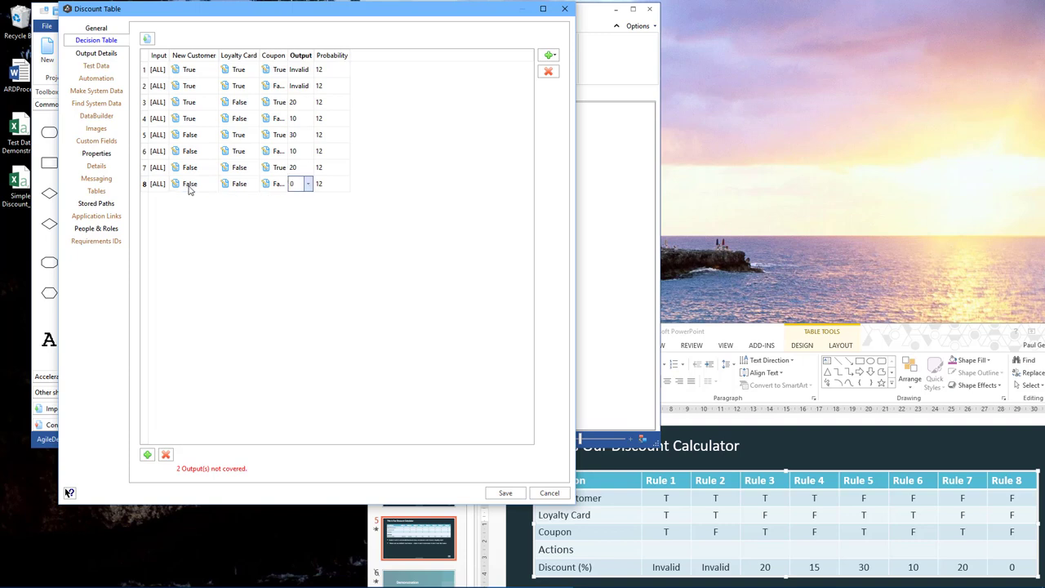
key(Return)
Check the rules against the discount calculator slide in PowerPoint and save the decision table.
click(887, 337)
drag(898, 337, 839, 210)
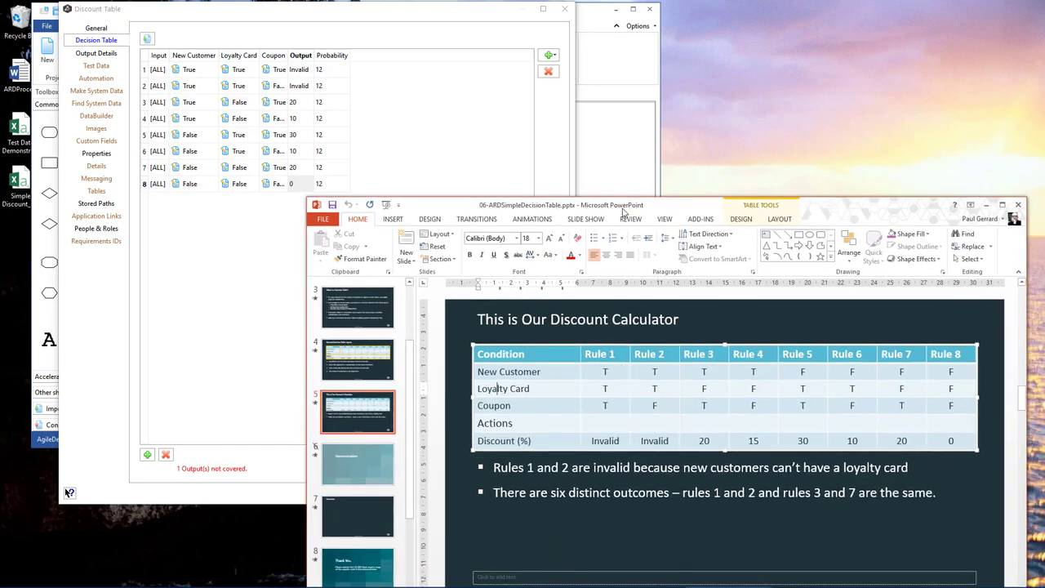
drag(625, 206, 678, 325)
click(191, 271)
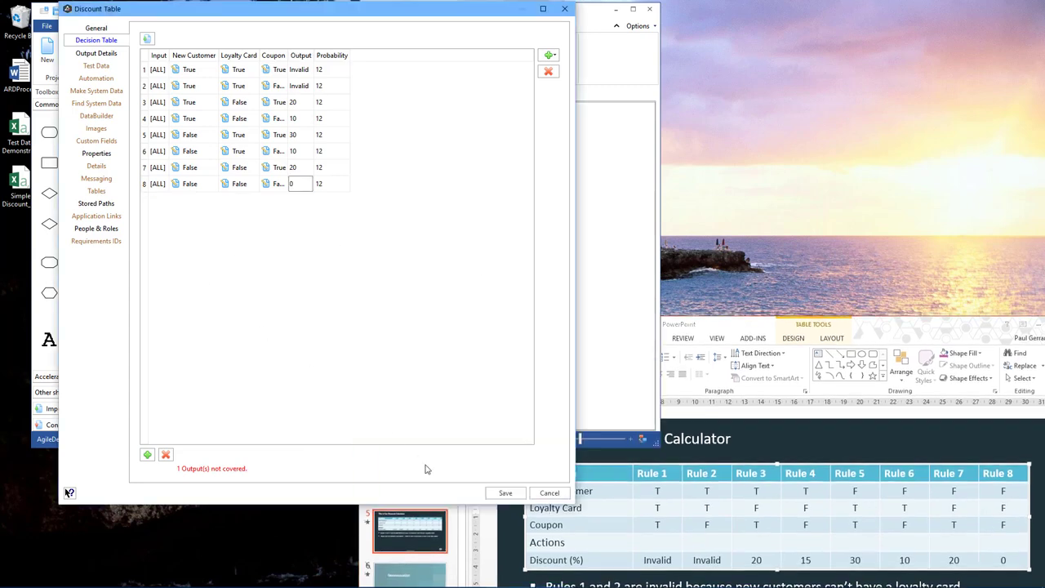
click(505, 493)
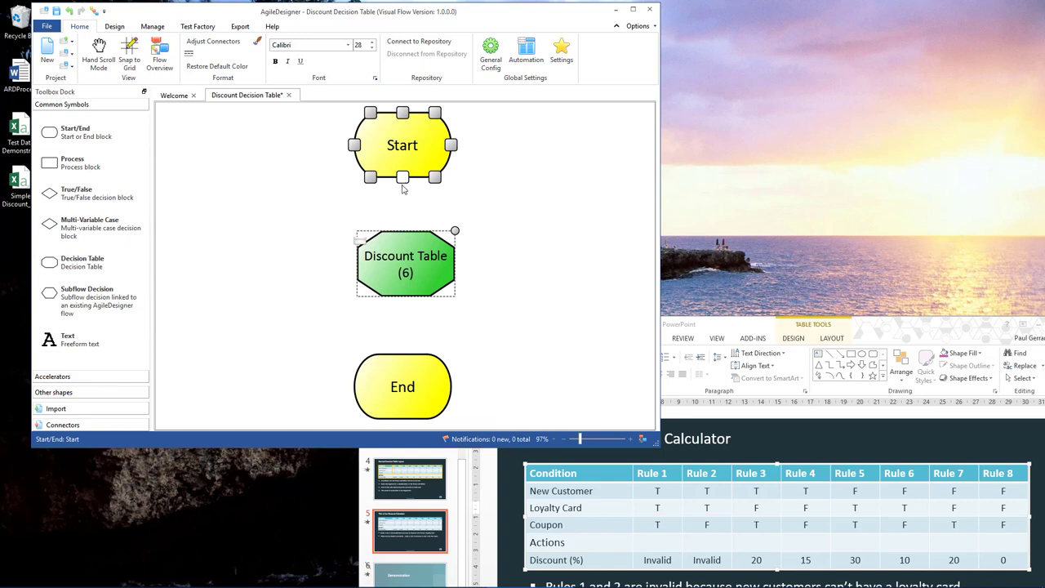
Connect the Start block to the Discount Table block, and link the table's Invalid output to the End block.
drag(403, 177, 394, 243)
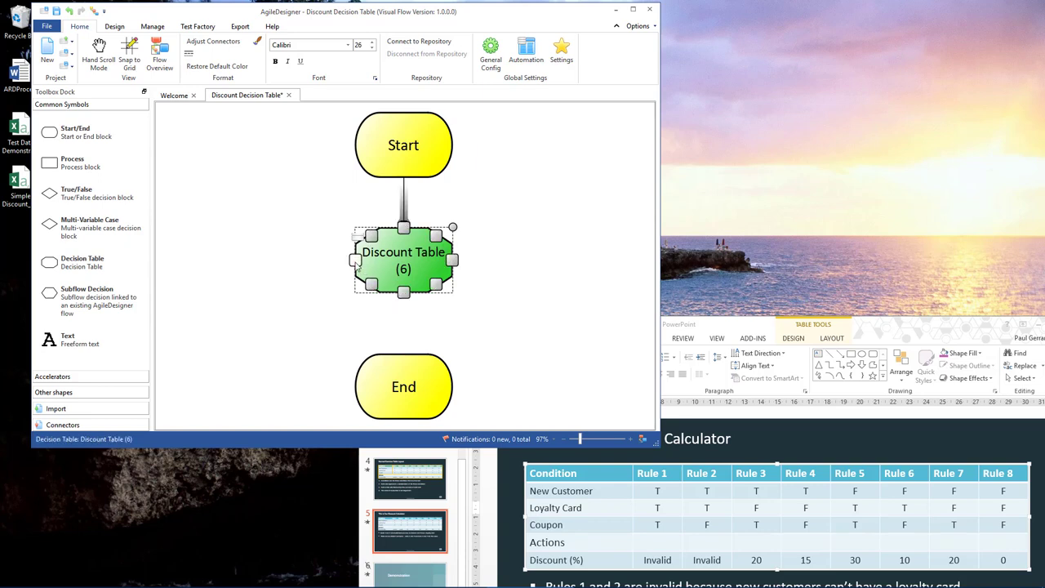
drag(356, 261, 361, 386)
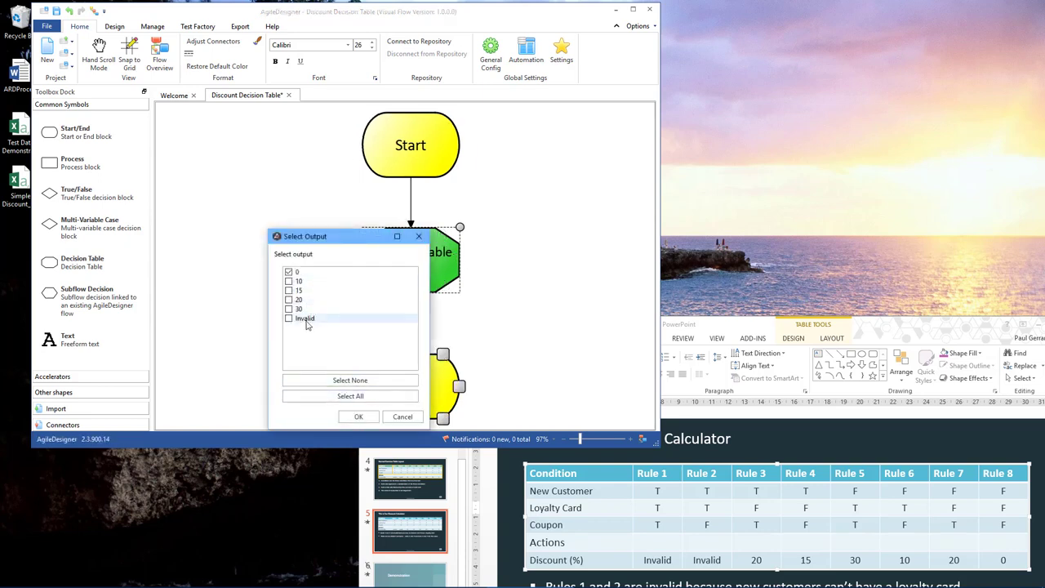
click(306, 320)
click(288, 272)
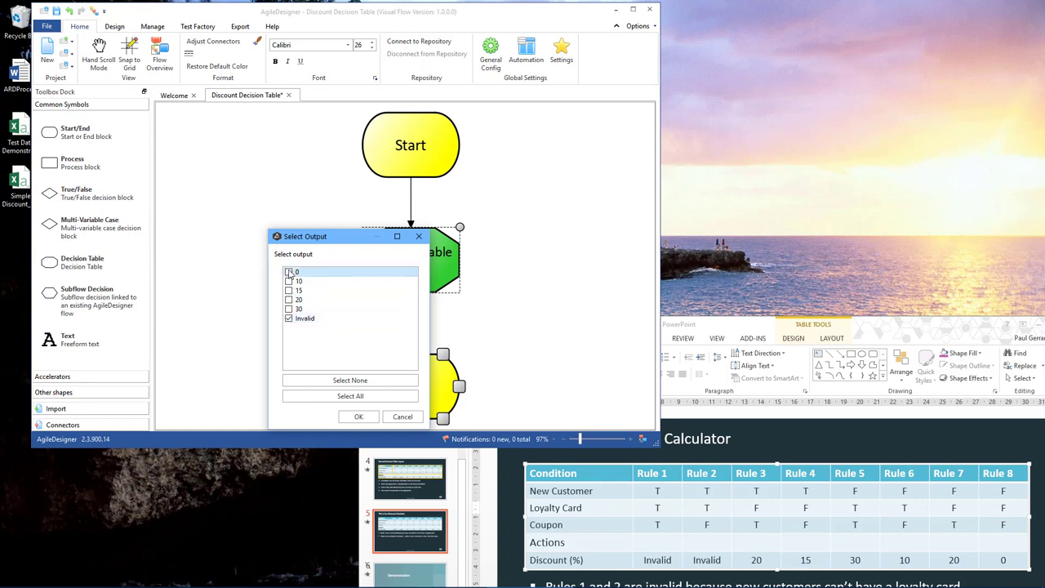
click(358, 416)
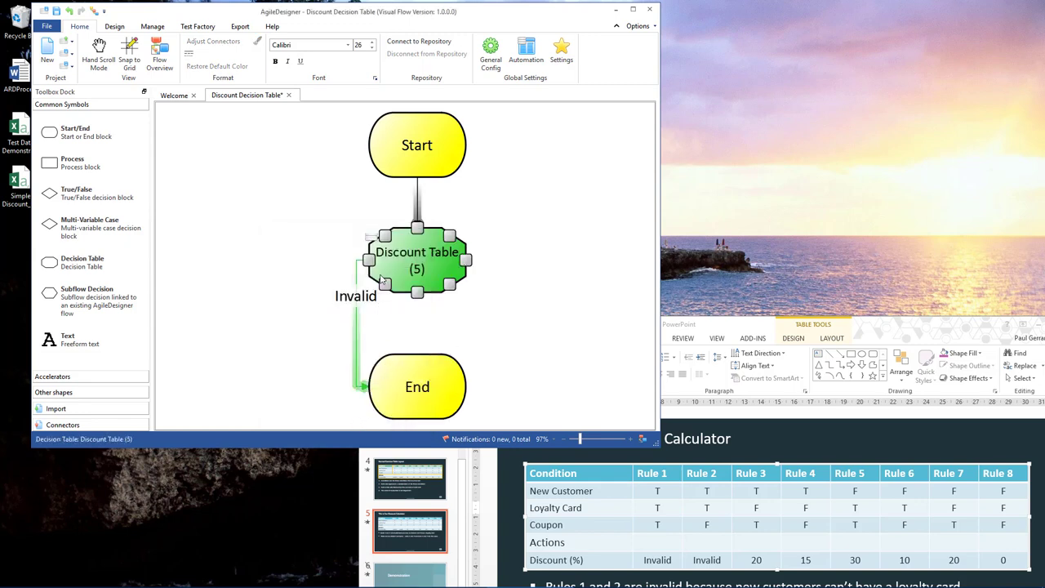
Connect the Discount Table block's outputs 0 and 10 to the End block with separate connectors.
drag(385, 283, 385, 359)
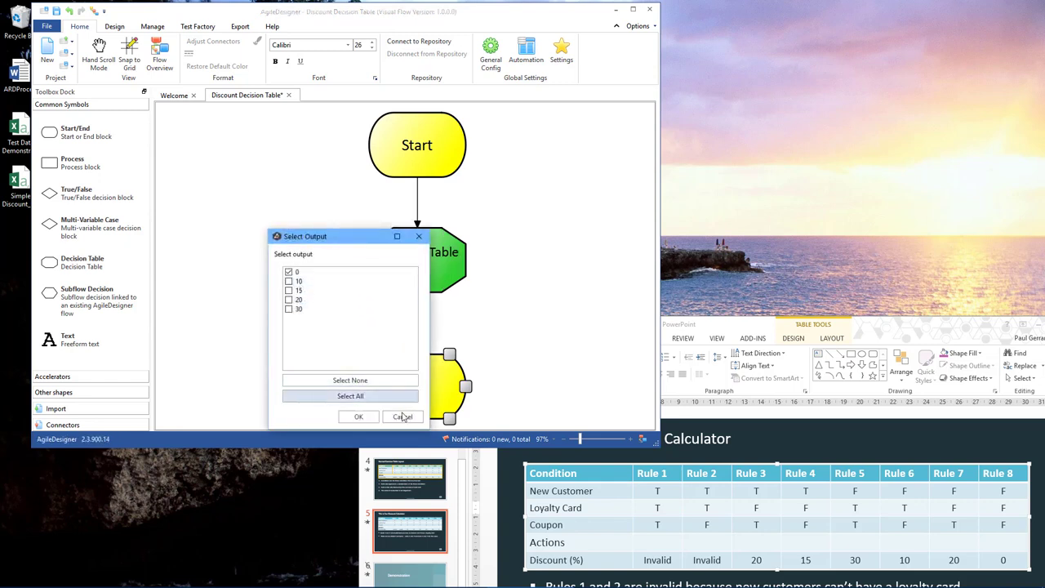
click(358, 416)
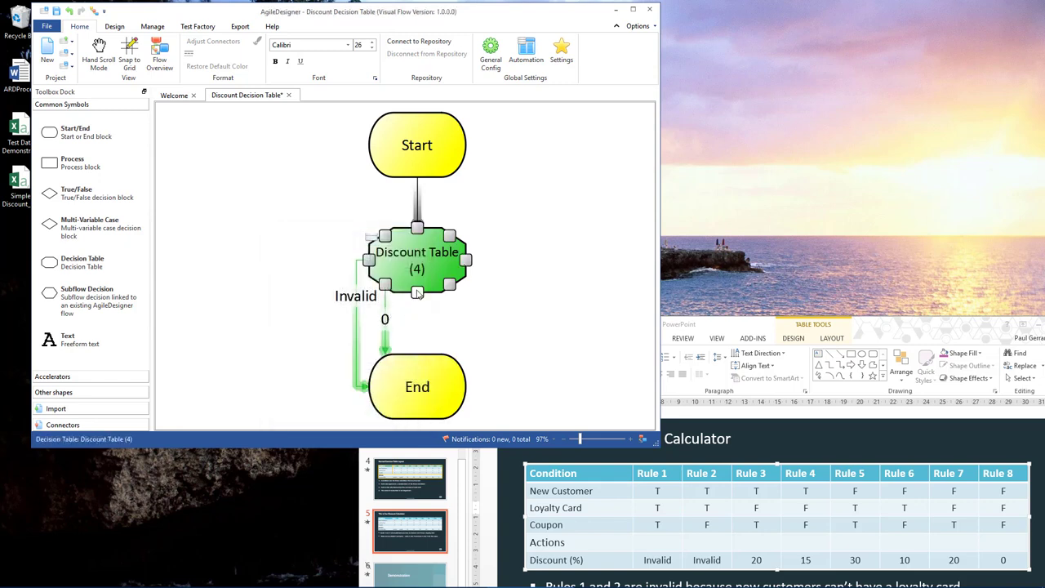
drag(416, 294, 416, 353)
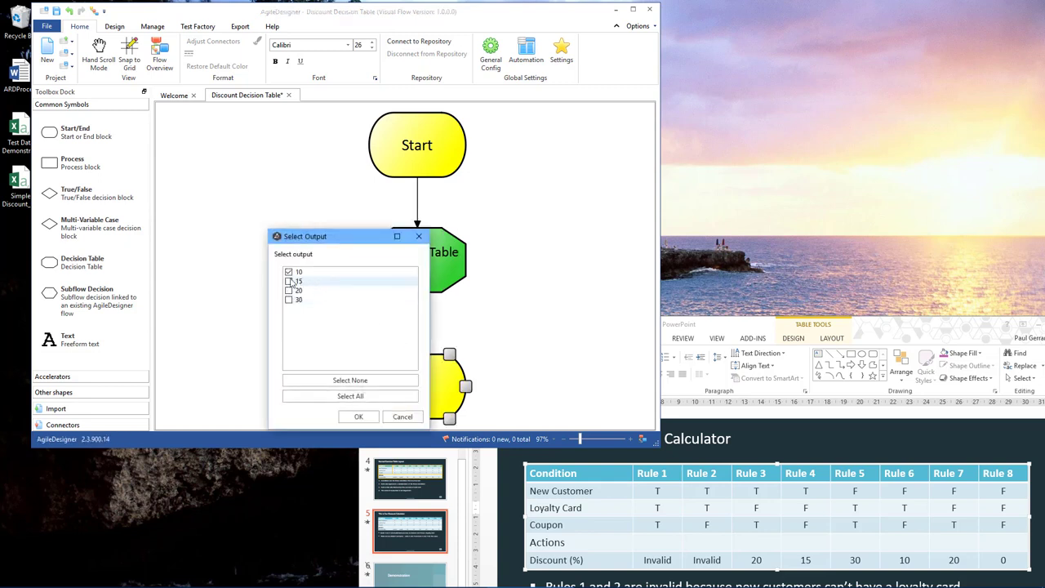
click(358, 417)
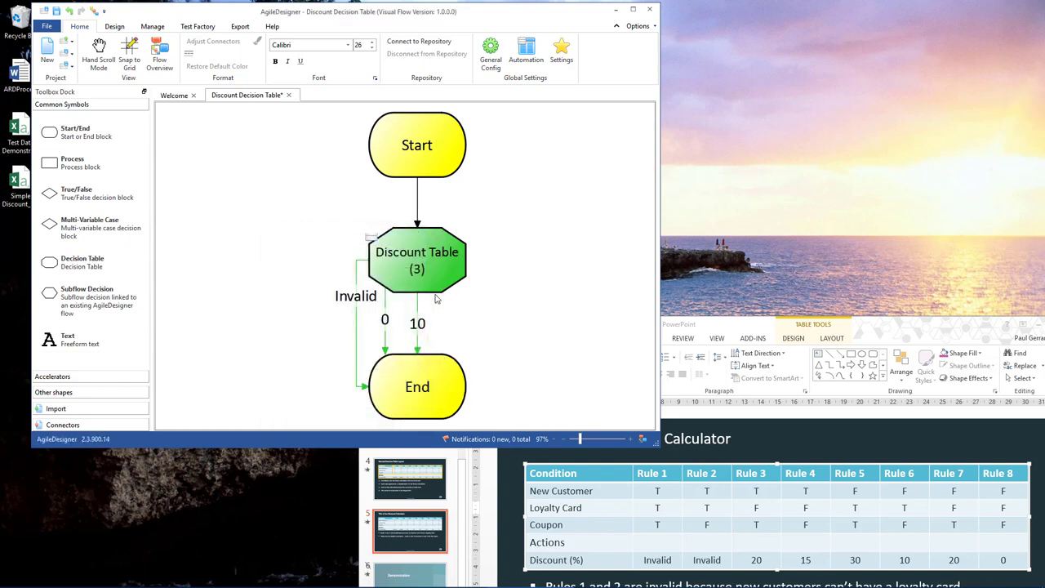
Connect the Discount Table block's outputs 15, 20 and 30 to the End block with separate connectors.
drag(449, 285, 450, 356)
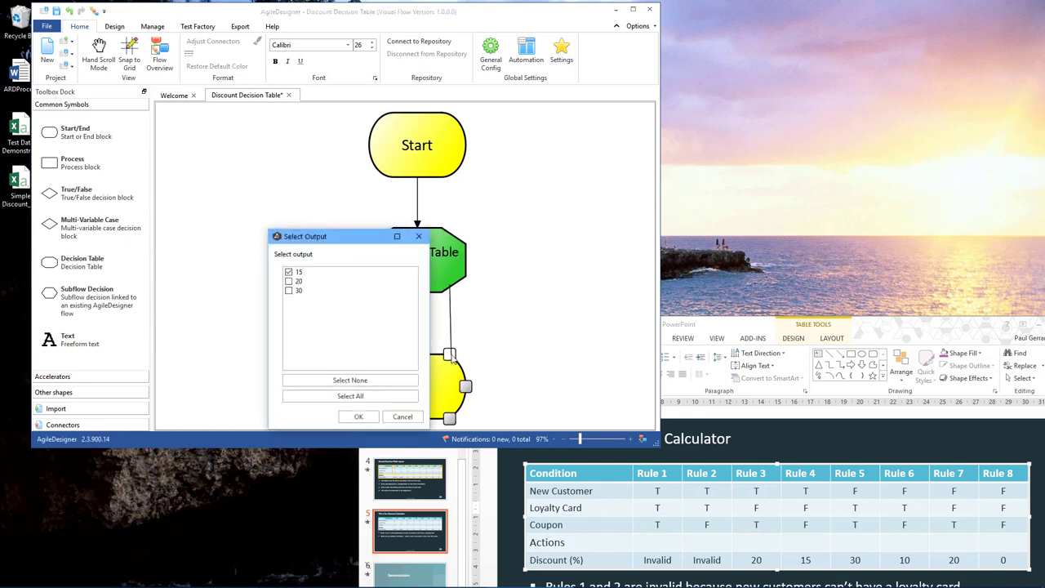
click(390, 417)
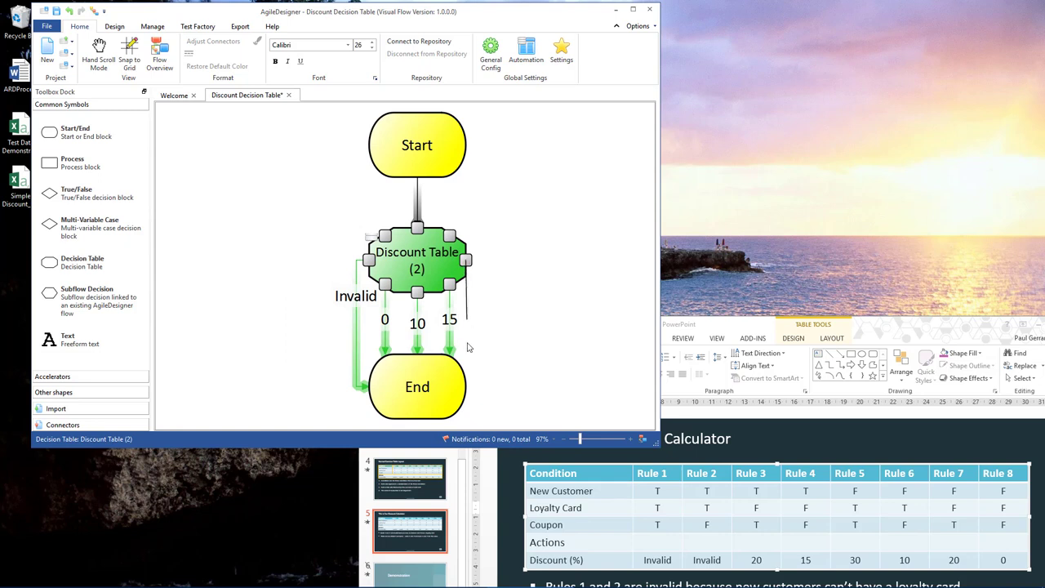
drag(468, 347, 467, 389)
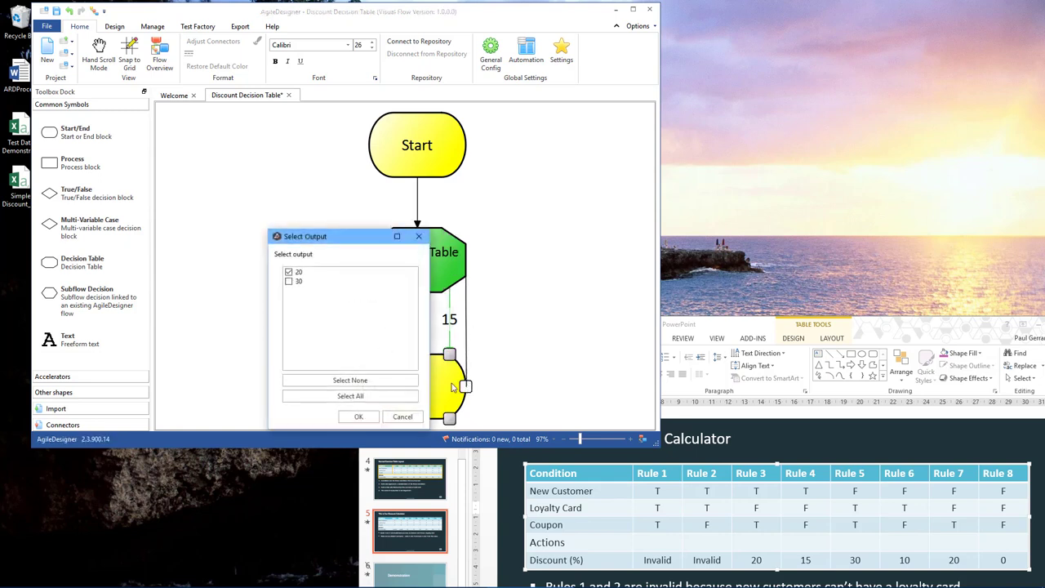
click(350, 415)
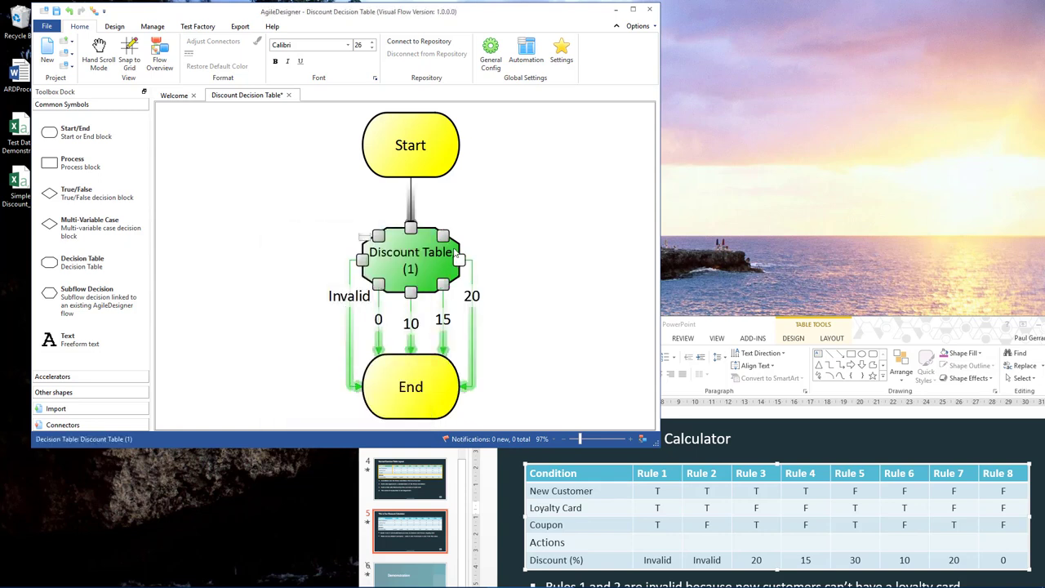
drag(444, 236, 404, 385)
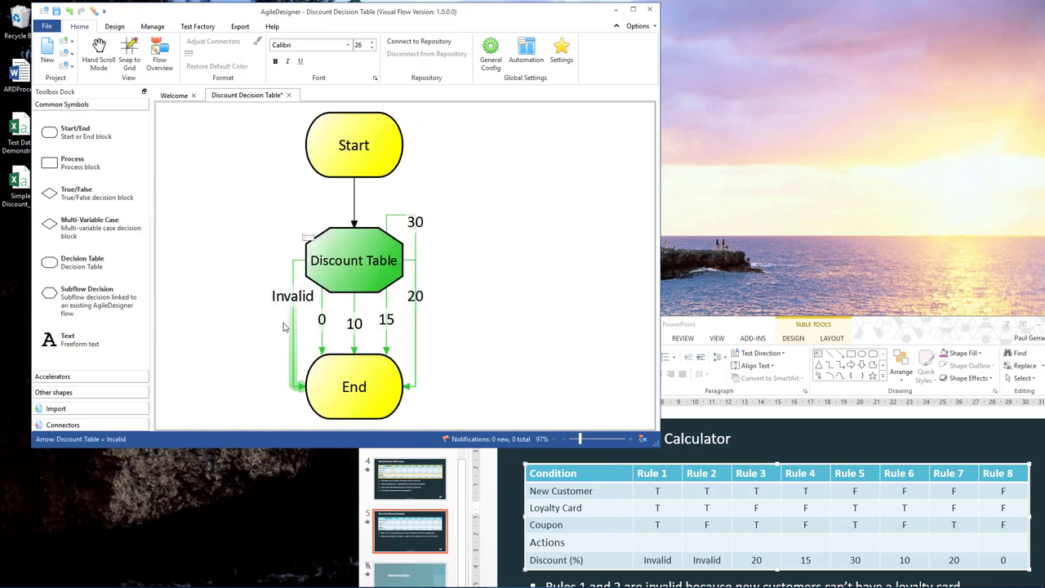
Move the connector for output 30 outward so that it runs clear of the connector for output 20.
click(415, 299)
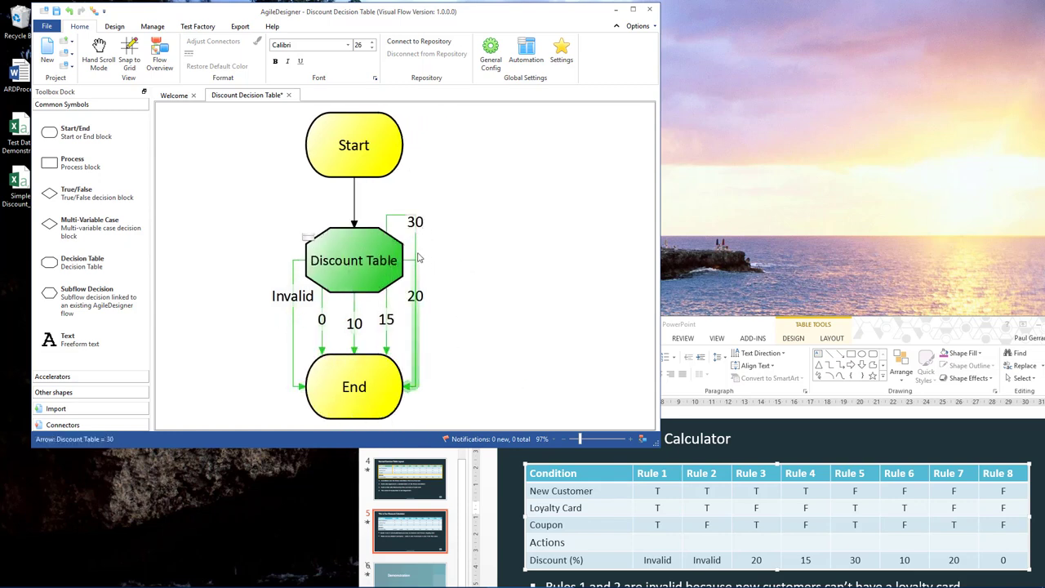
drag(415, 299, 458, 299)
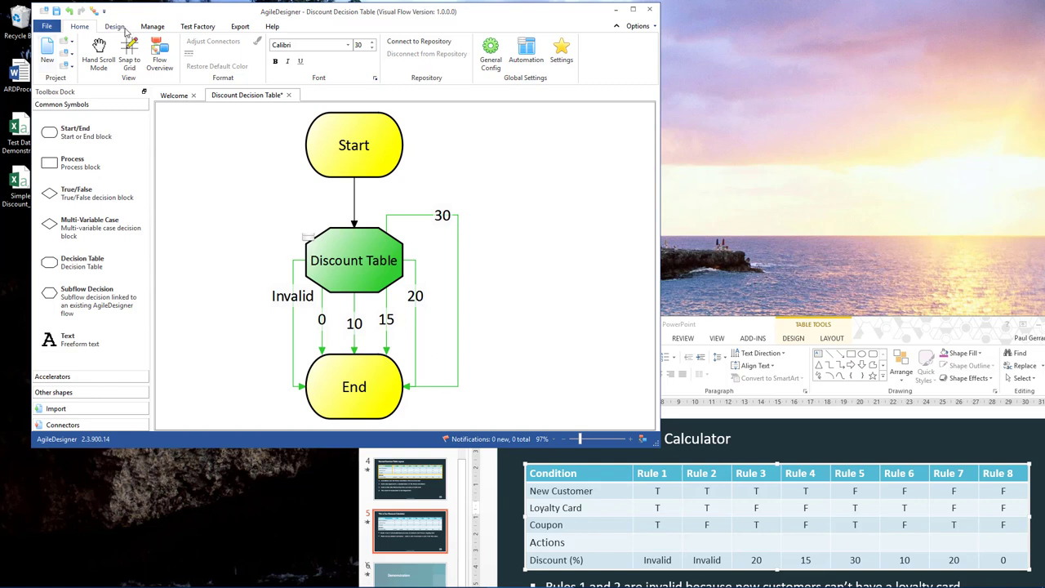
Generate test paths in Path Explorer with the Full Coverage - All Possible Paths optimization and compare them with the slide's rule table.
click(153, 29)
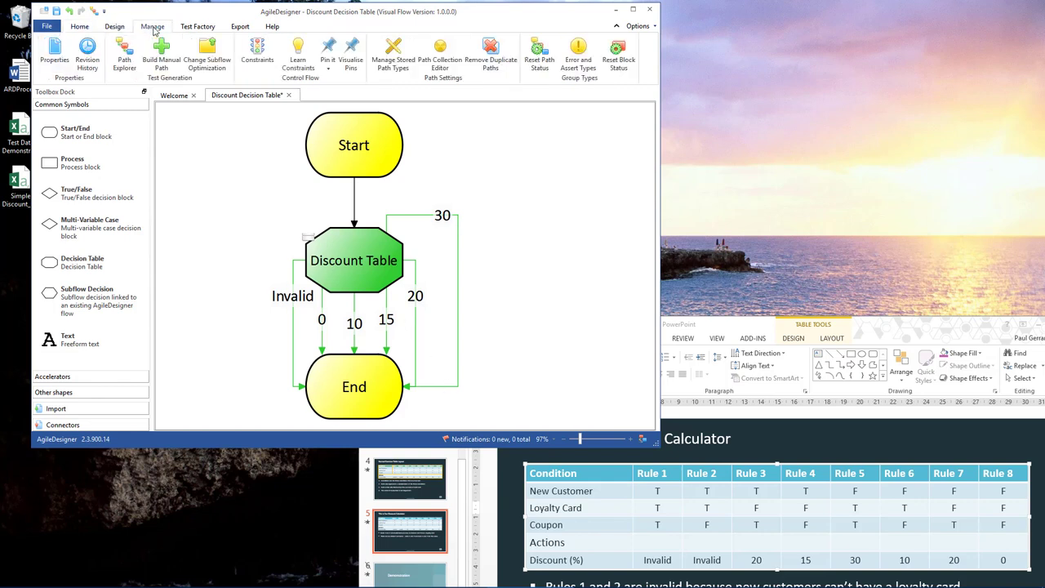
click(124, 62)
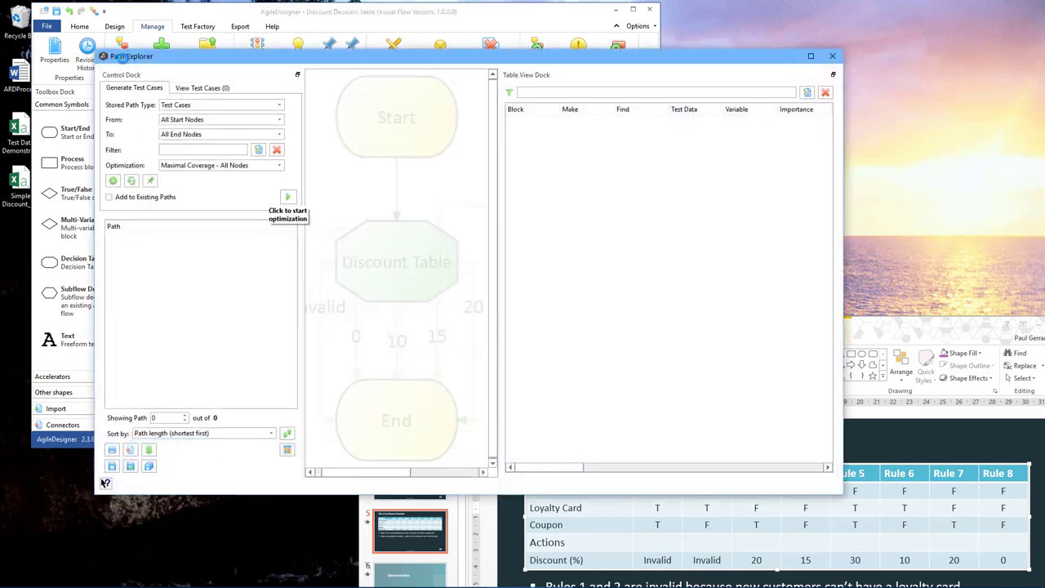
click(173, 166)
click(200, 179)
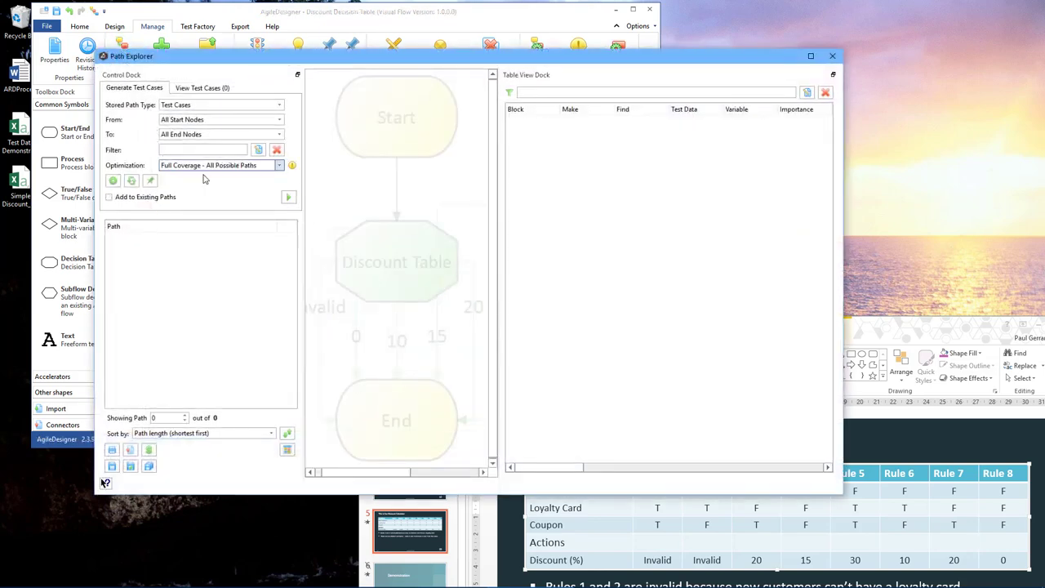
click(288, 198)
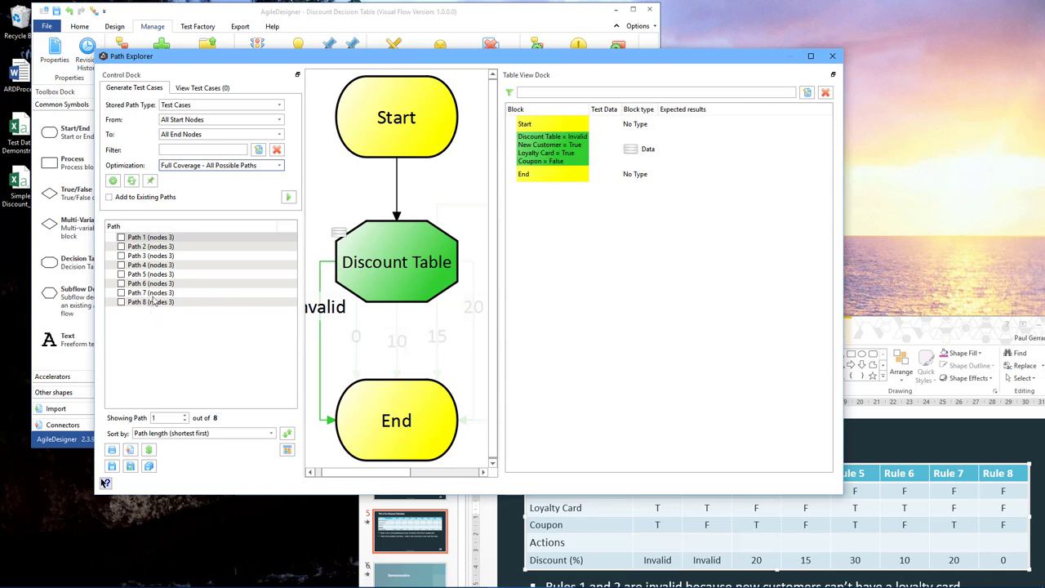
click(945, 439)
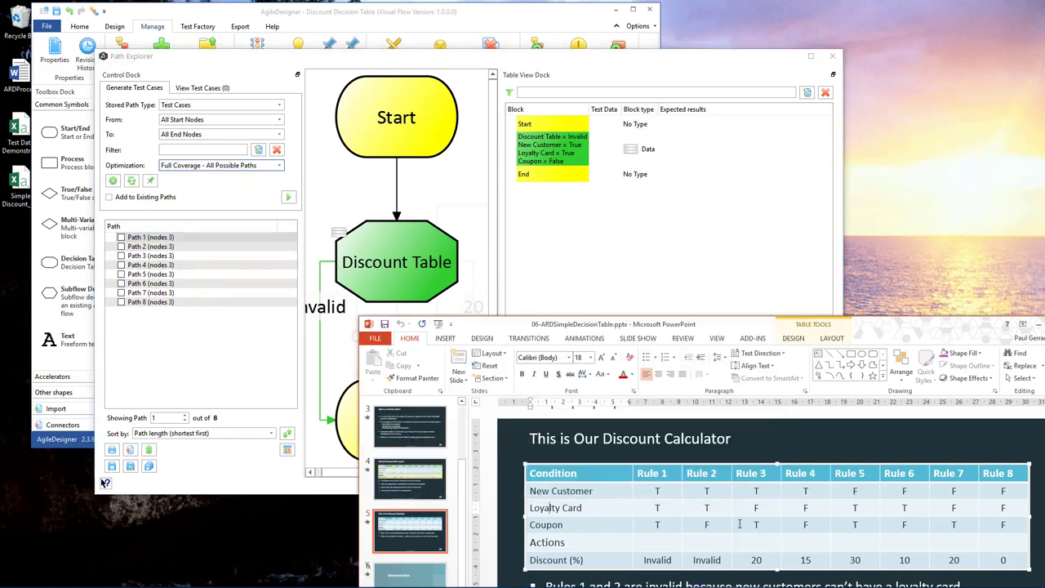
click(189, 336)
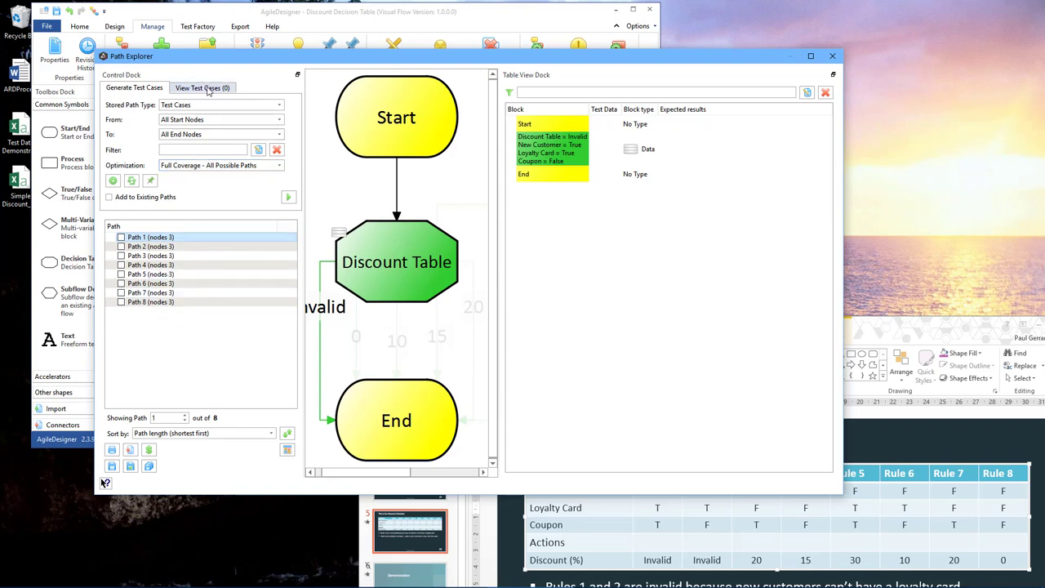
Store all generated paths with the default name template, view the stored test cases, and close Path Explorer.
click(148, 465)
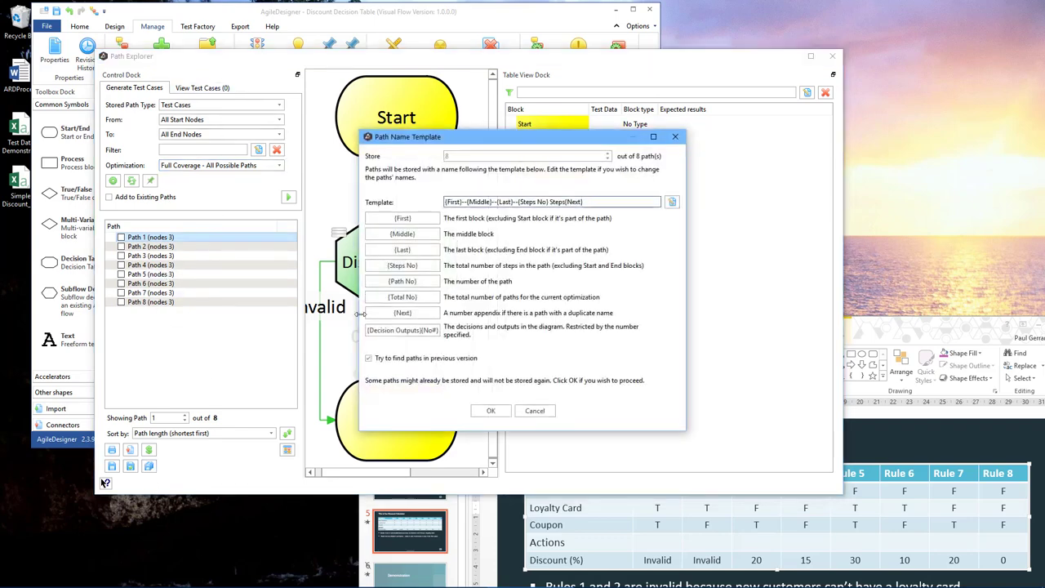
key(Return)
click(204, 88)
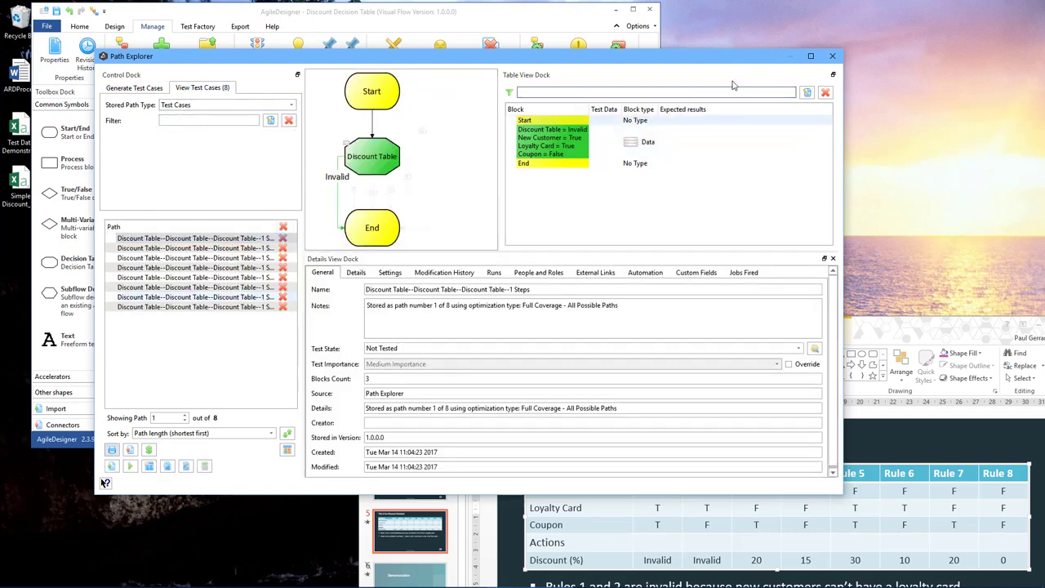
click(832, 56)
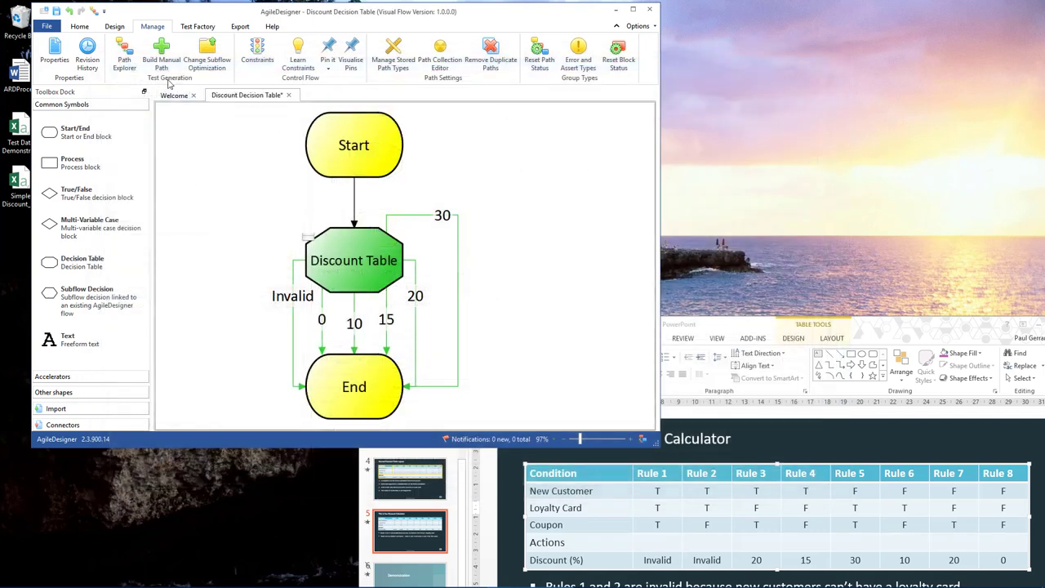
Examine the test data for the stored test cases, including the expected results column, and close it.
click(199, 27)
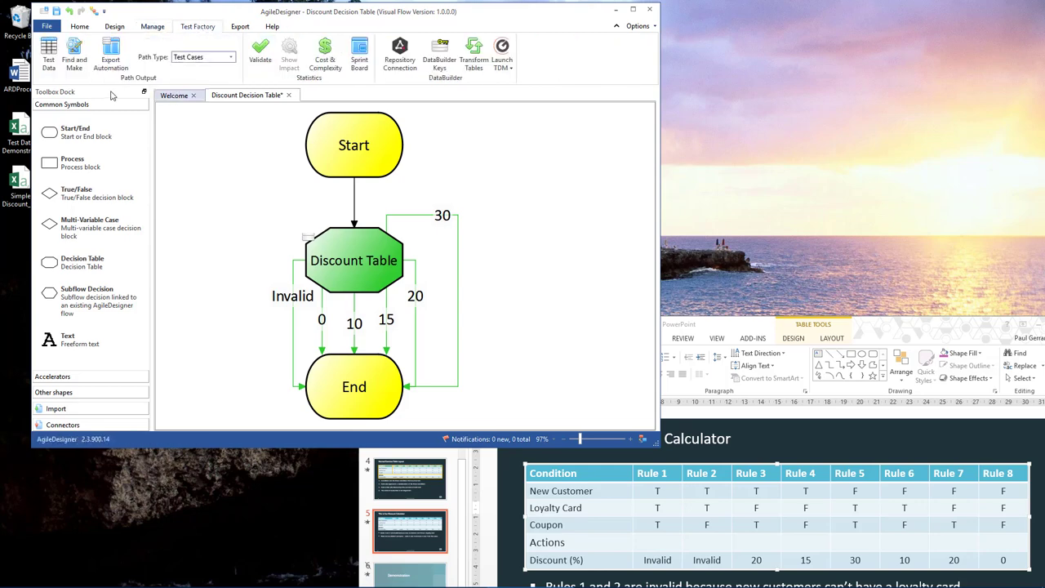
click(49, 57)
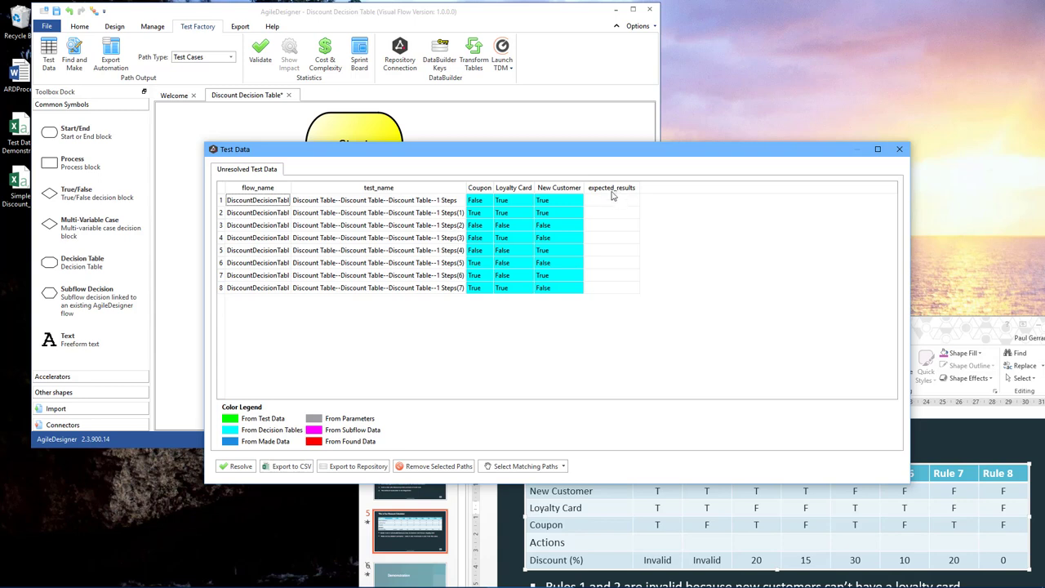
click(901, 151)
Add the expected result "Zero Discount" to output 0 in the Discount Table block's output details.
click(352, 261)
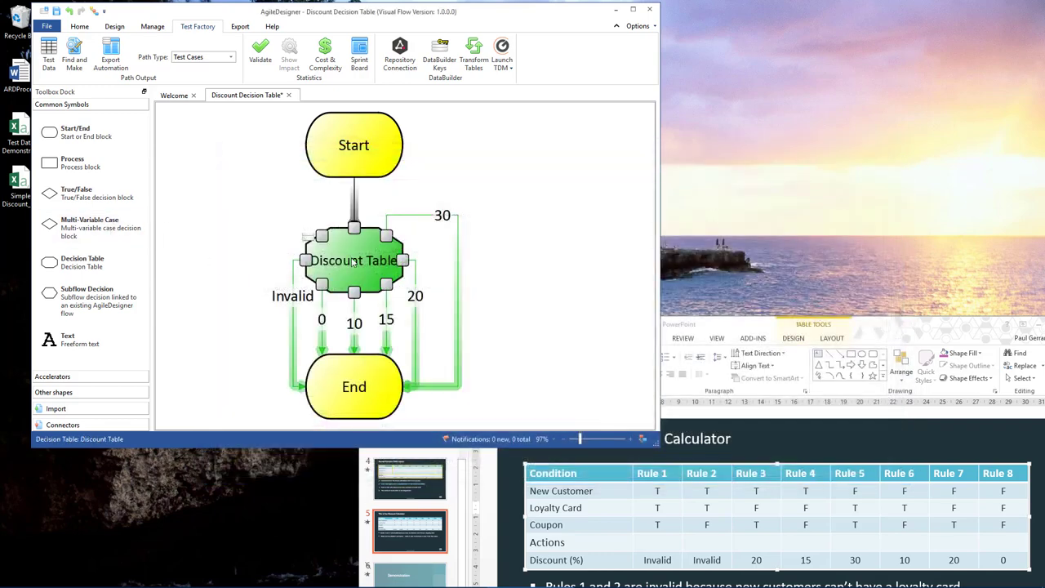
double_click(352, 262)
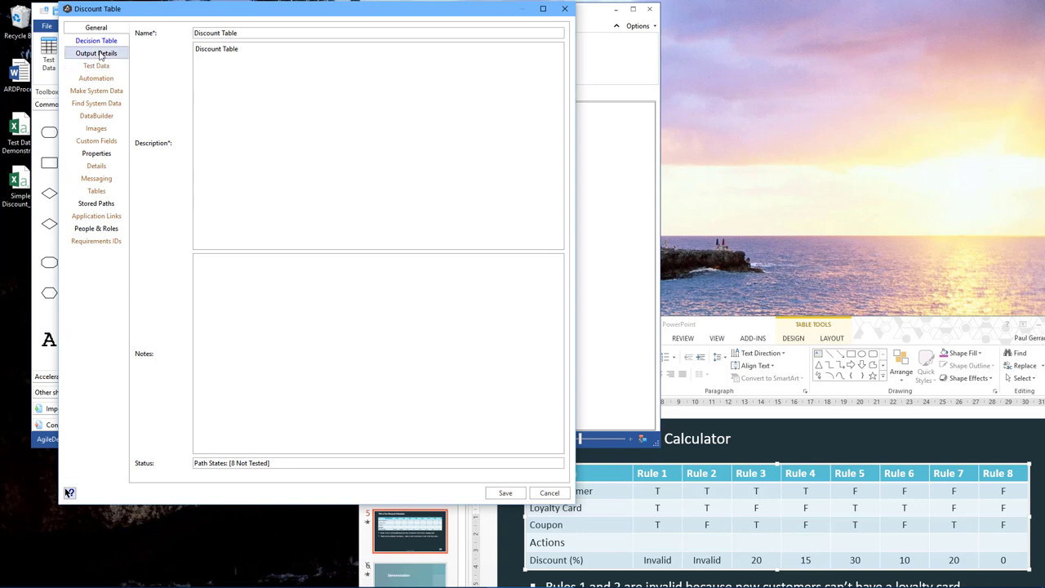
click(98, 54)
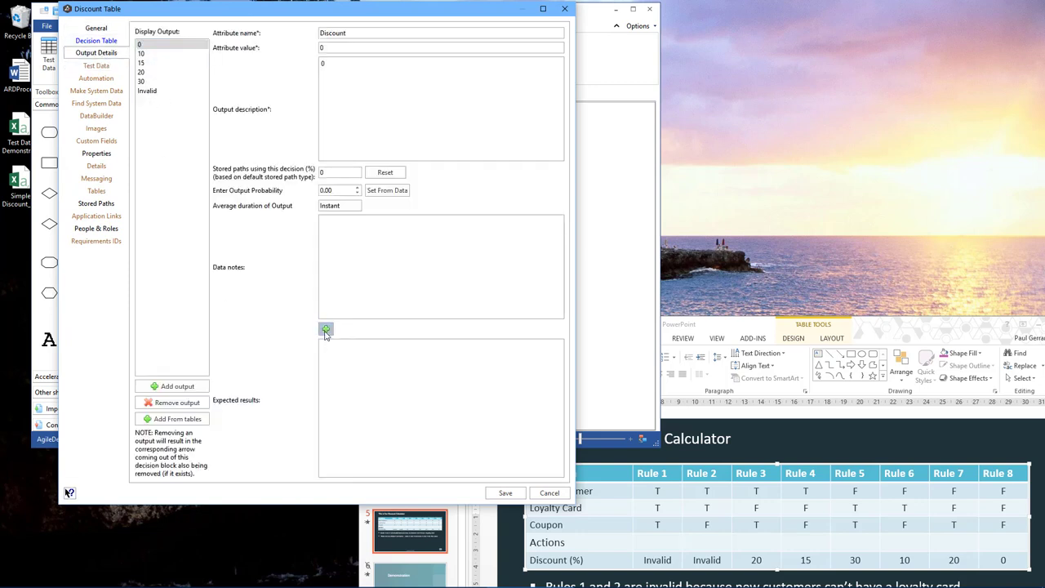
click(326, 330)
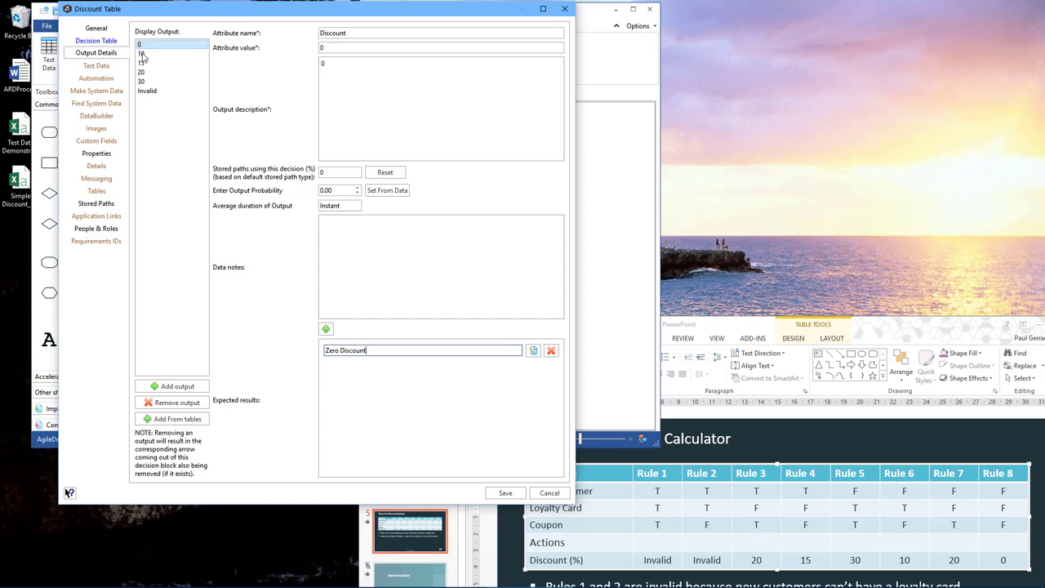
Add the expected result "Ten Percent Dicsount" to output 10 and save the block.
drag(141, 53, 143, 59)
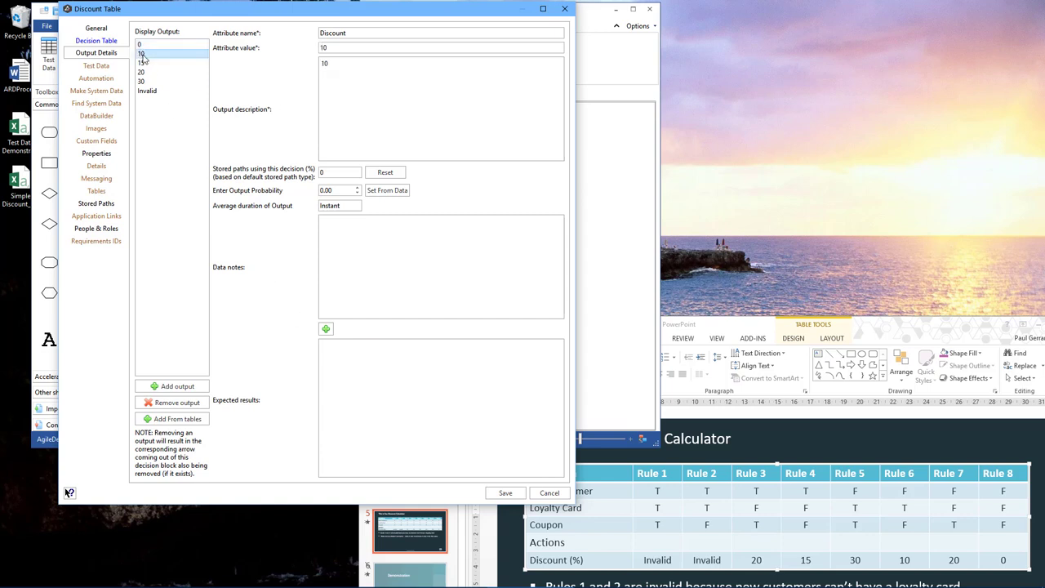
click(332, 347)
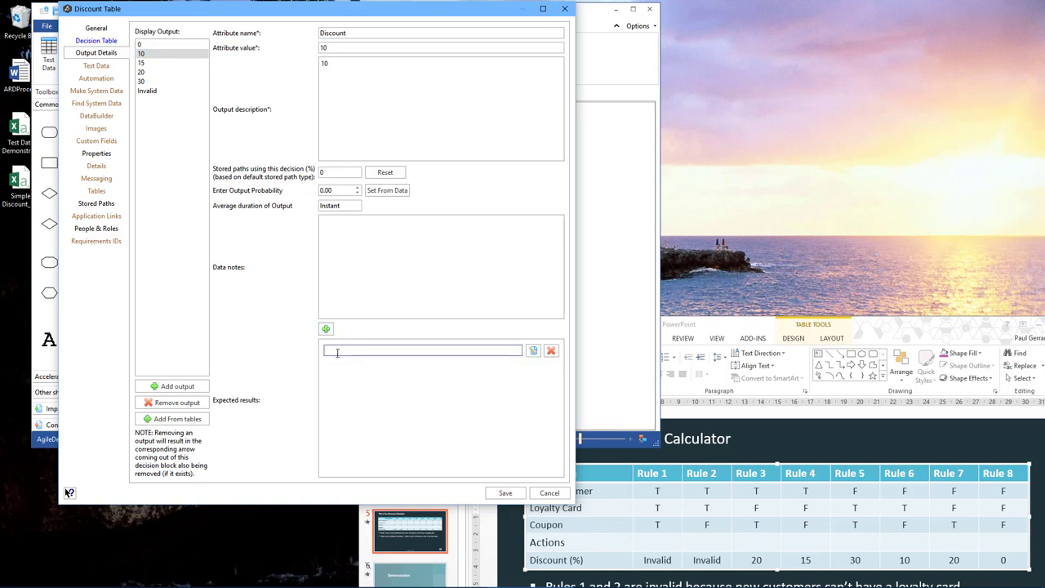
text(Ten Percent Discount)
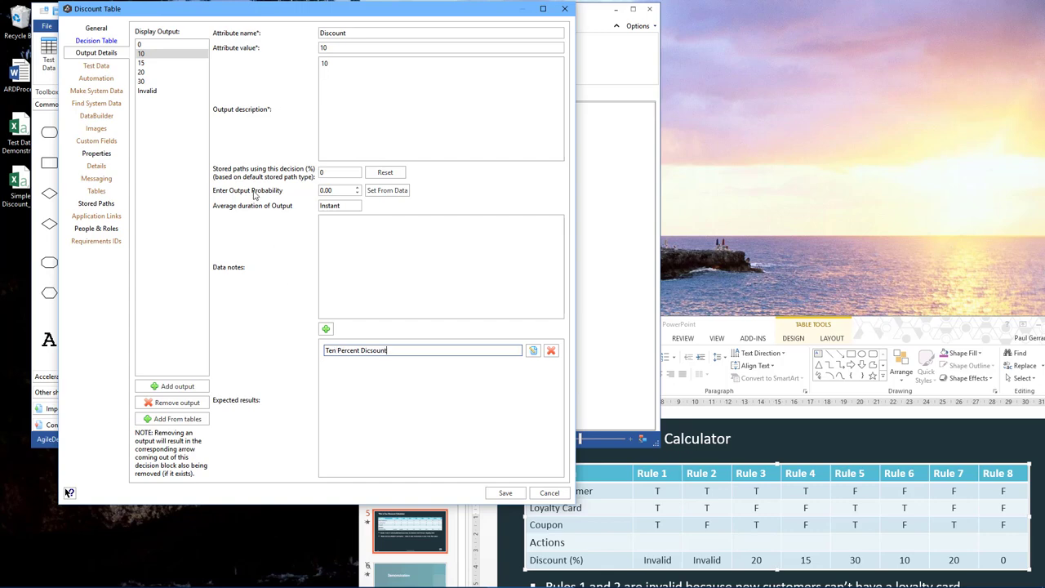
key(Return)
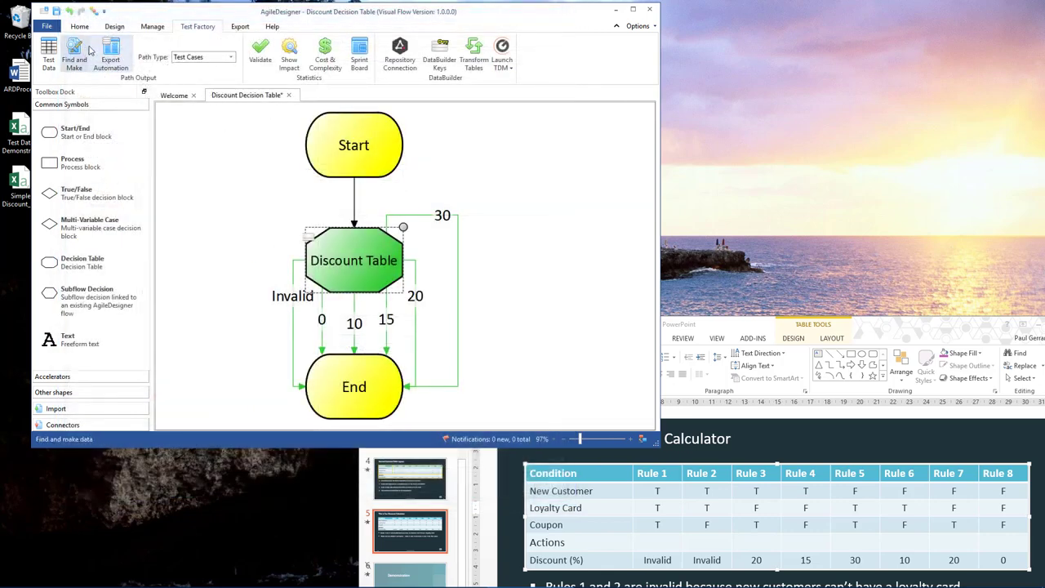
Reopen the Discount Table block's output details and add expected results "Fifteen percent discount" to output 15 and "Twenty Percent Dicsount" to output 20.
double_click(367, 263)
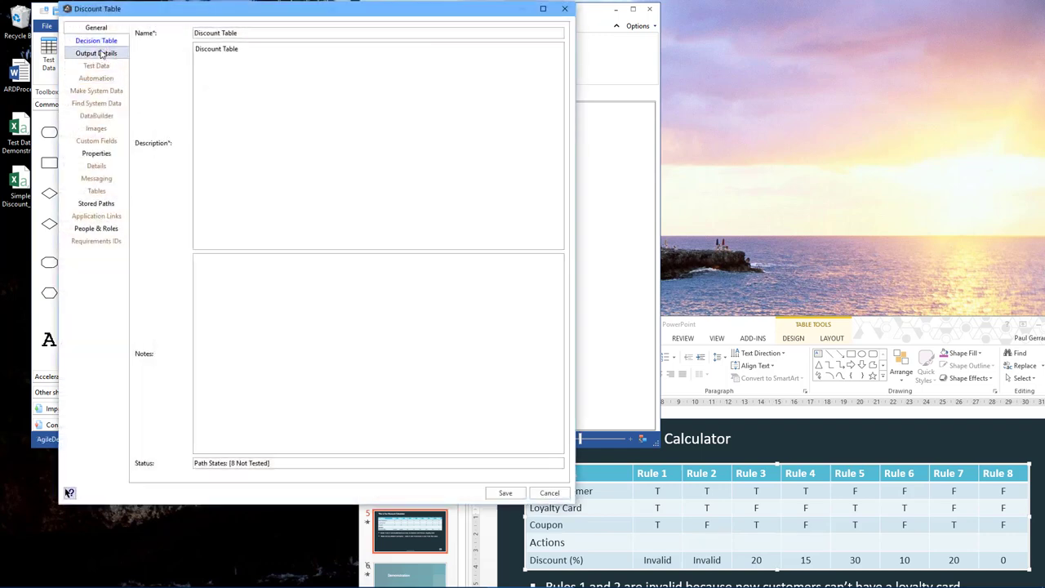
click(102, 54)
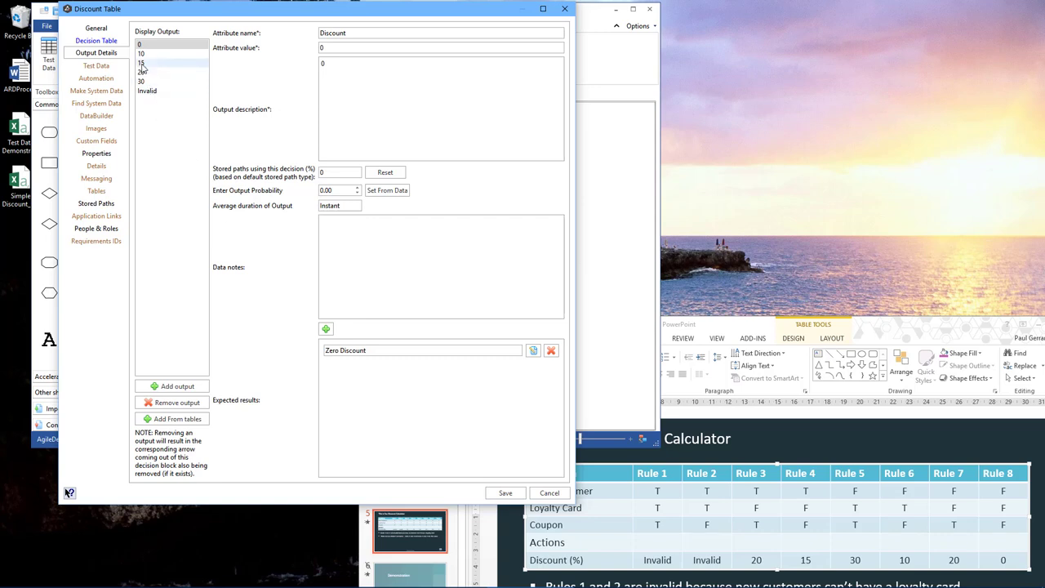
click(142, 62)
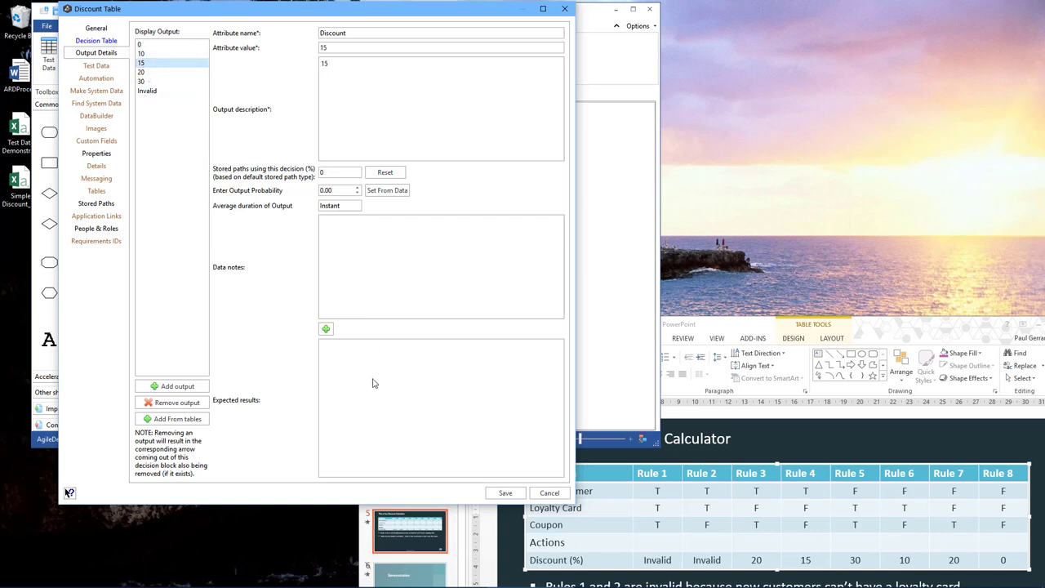
click(326, 328)
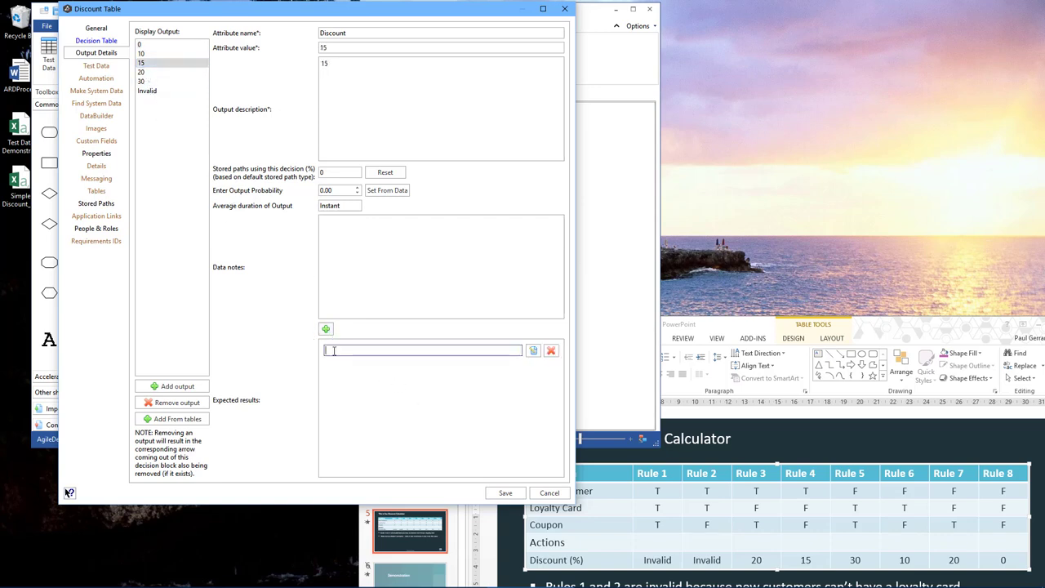
text(Fifteen percent discount)
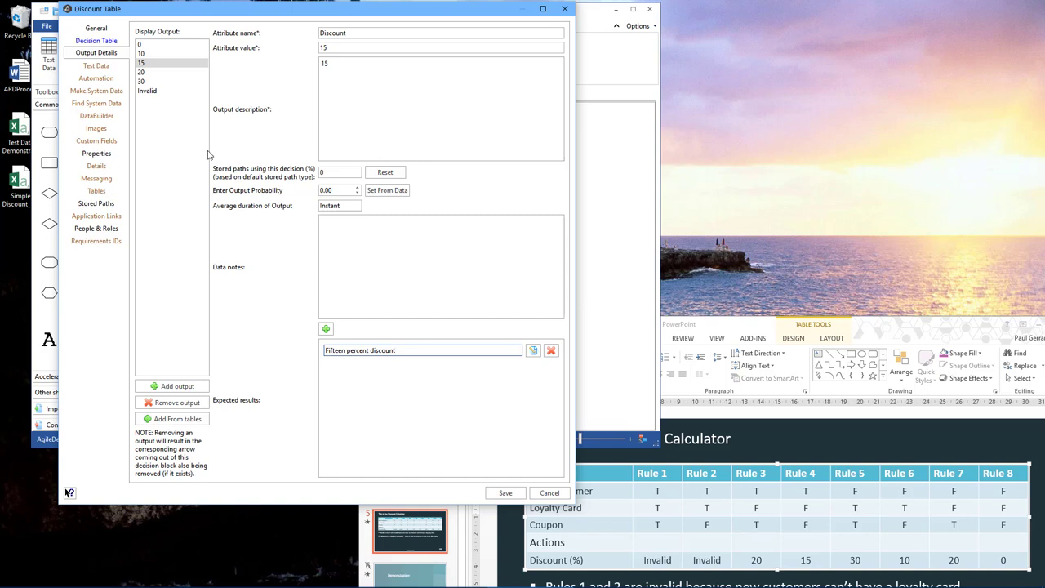
click(142, 72)
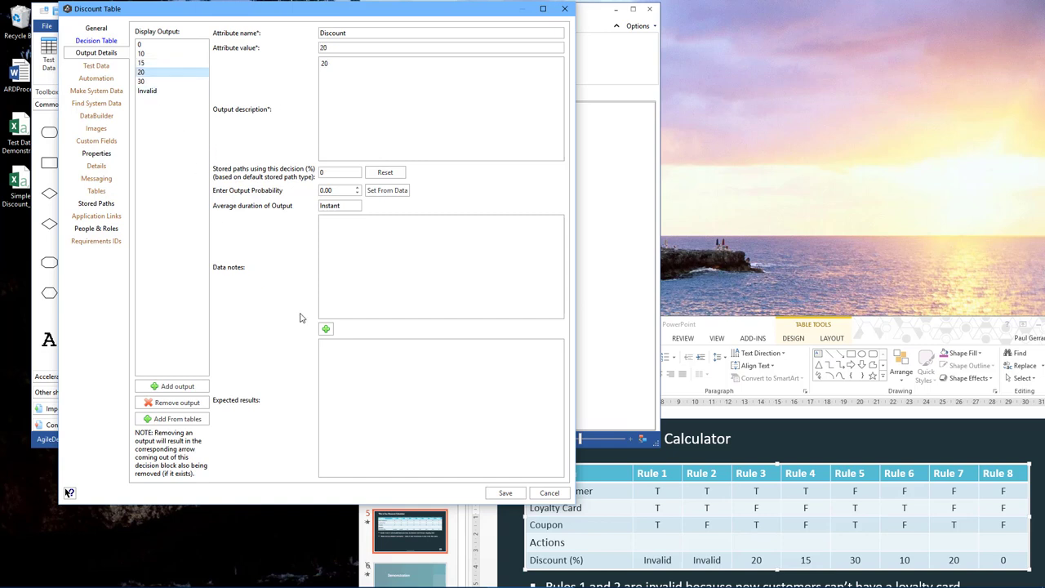
click(324, 330)
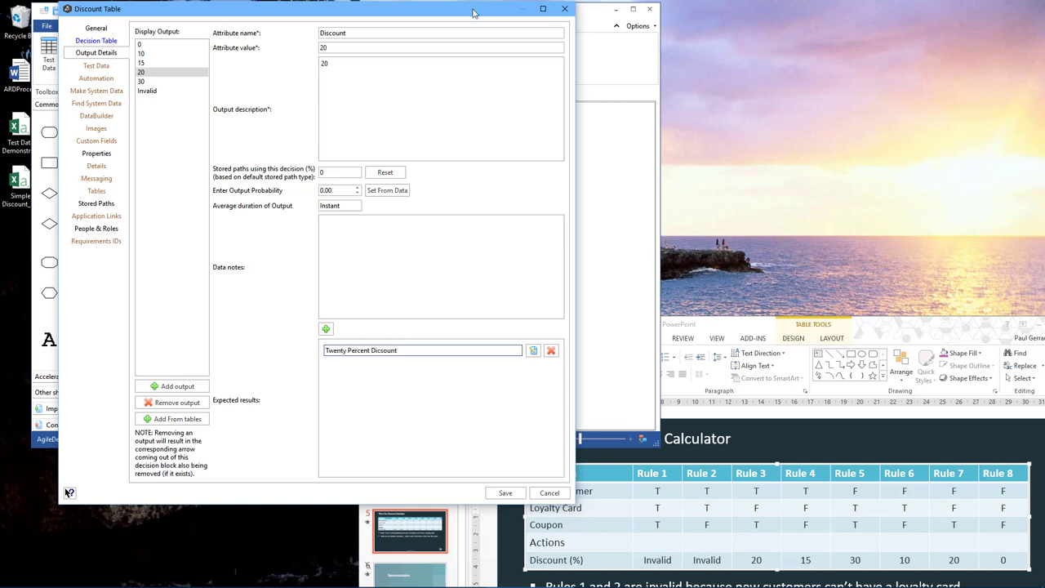
Add the expected result "Thirty Percent Discount" to output 30.
click(142, 82)
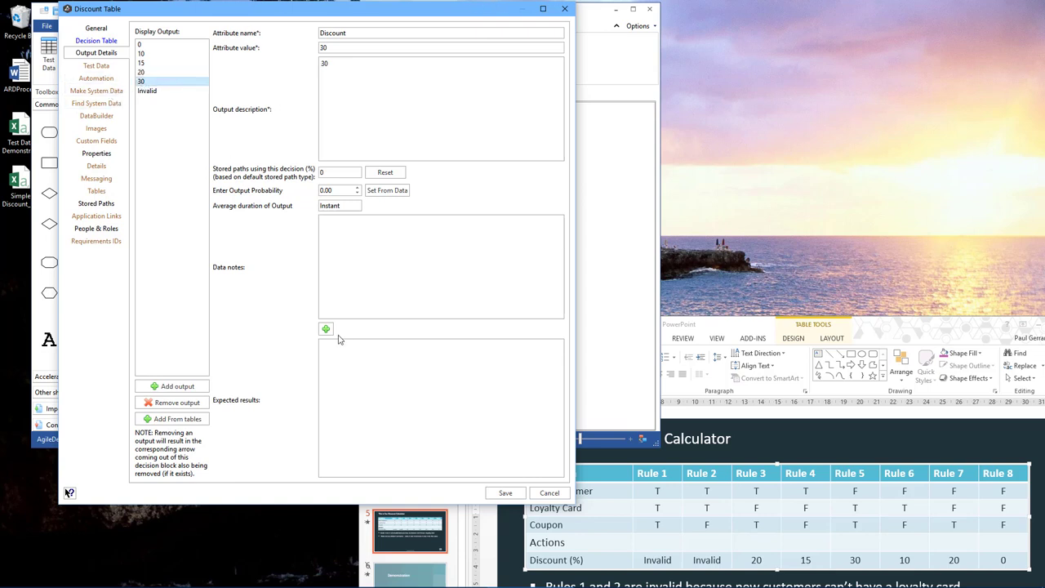
click(326, 329)
text(T)
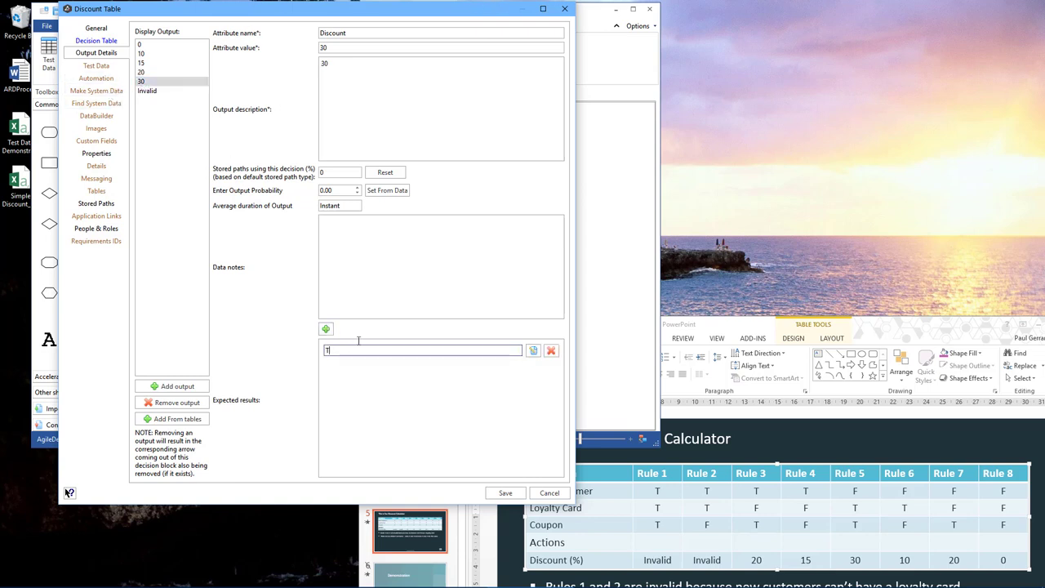
text(hirty percentDiscount)
click(365, 350)
key(BackSpace)
text(Percent Discount)
Add the expected result "New Customers Cannot Have Loyalty Cards" to the Invalid output and save the block.
click(149, 90)
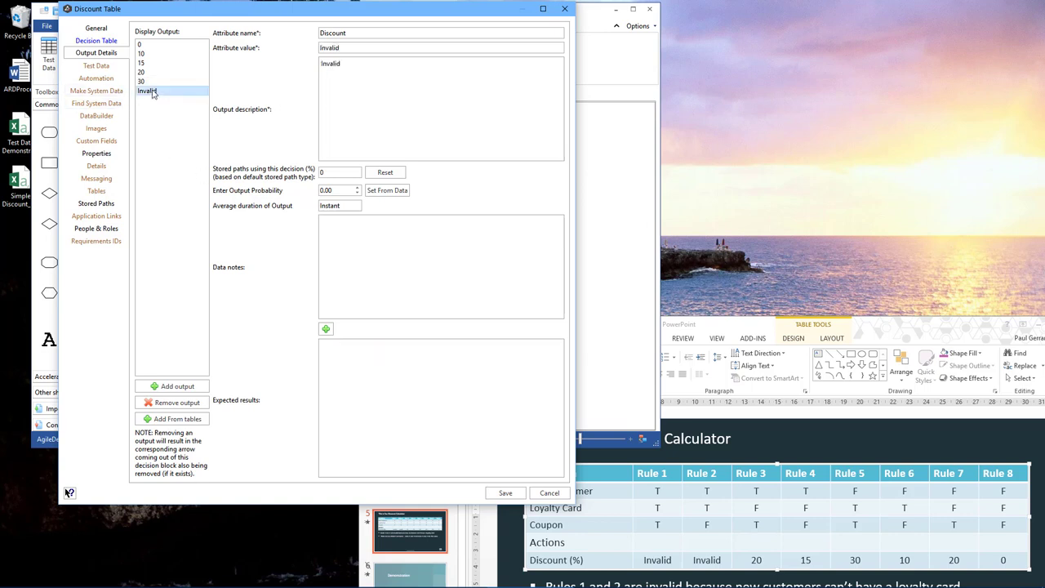
click(326, 330)
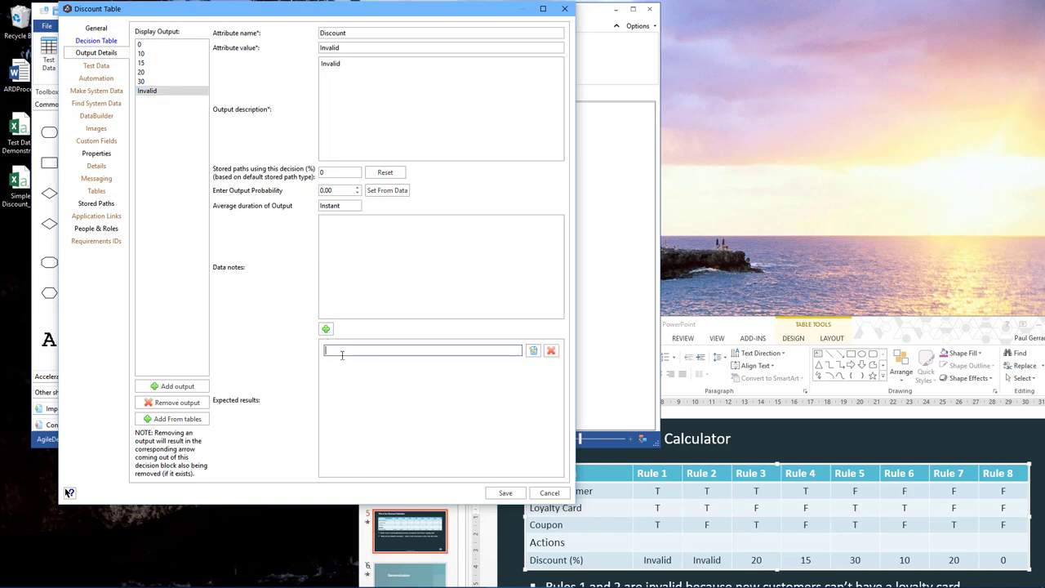
text(New Customers Cannot Have Loyalty Cards)
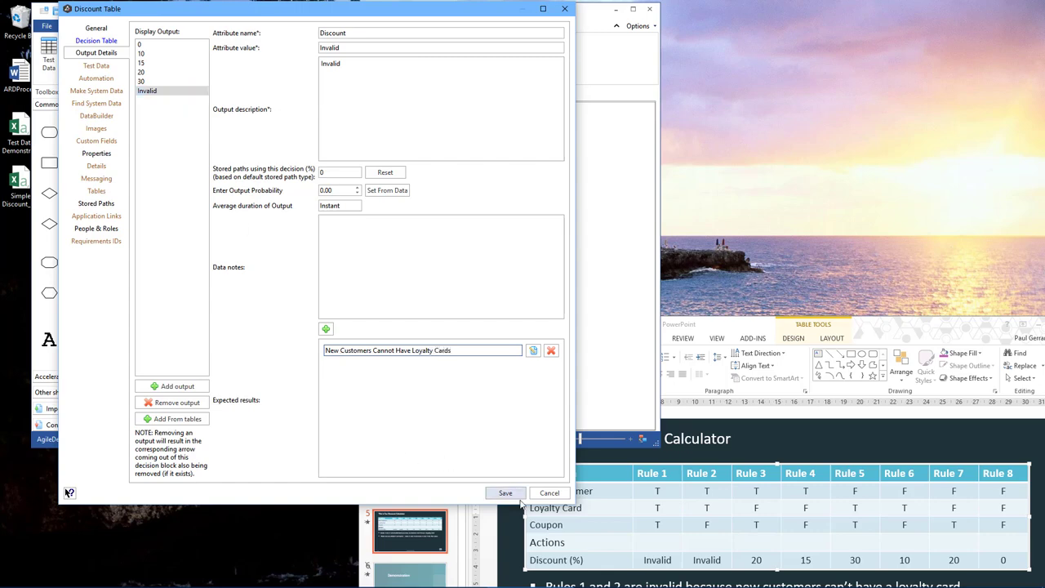
click(505, 493)
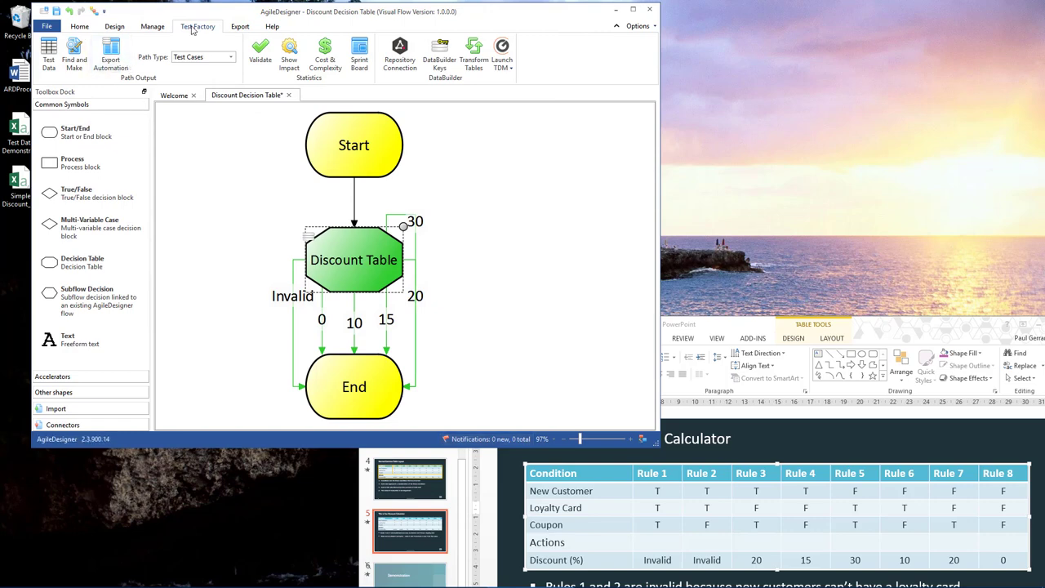
Open the flow's test data and go through its rows to examine the expected result of each test case.
click(49, 54)
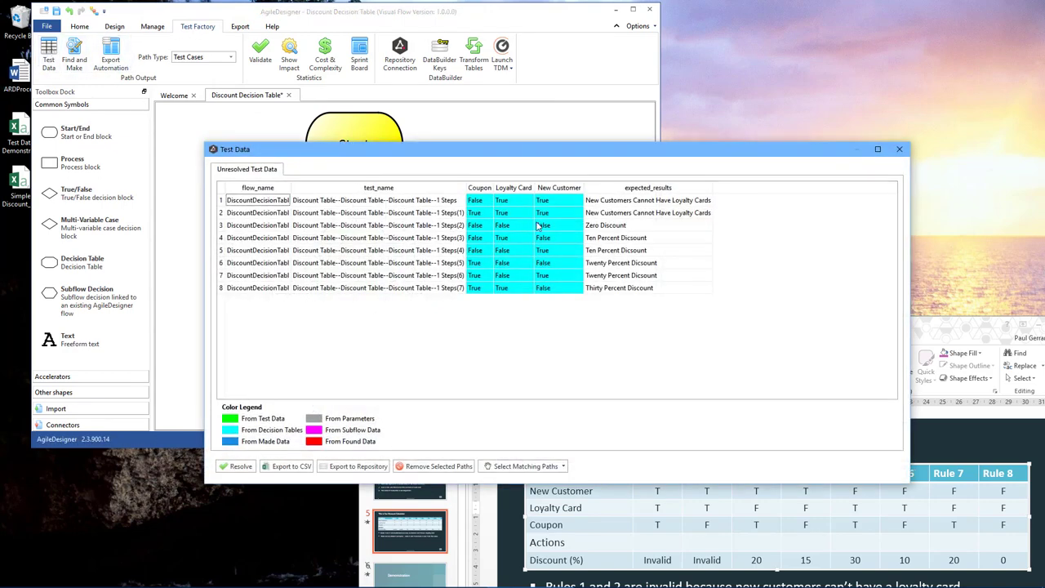
click(622, 204)
key(Down)
key(Down)
key(Down)
key(Down)
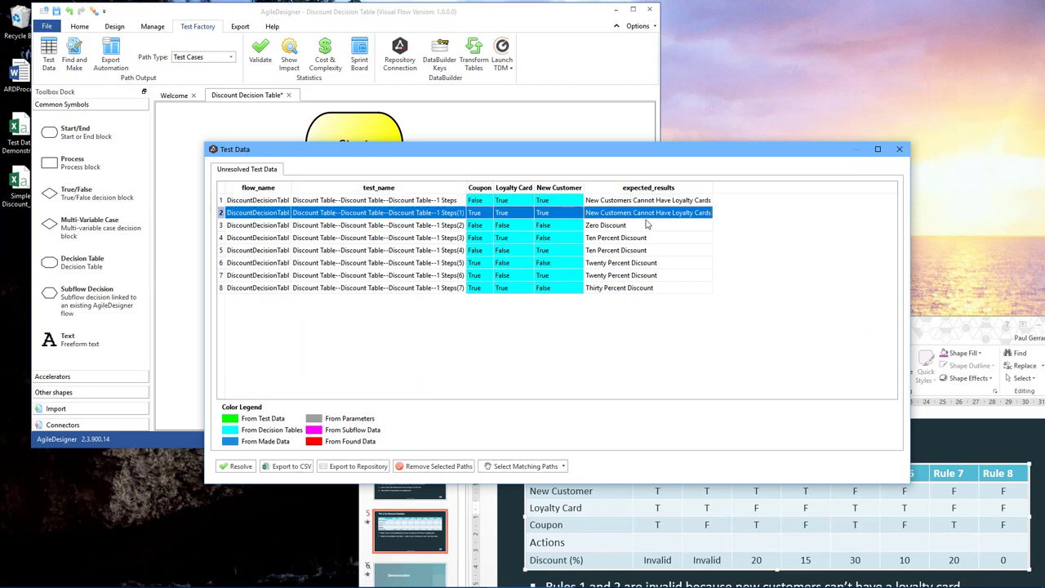
key(Down)
key(Down)
key(Down)
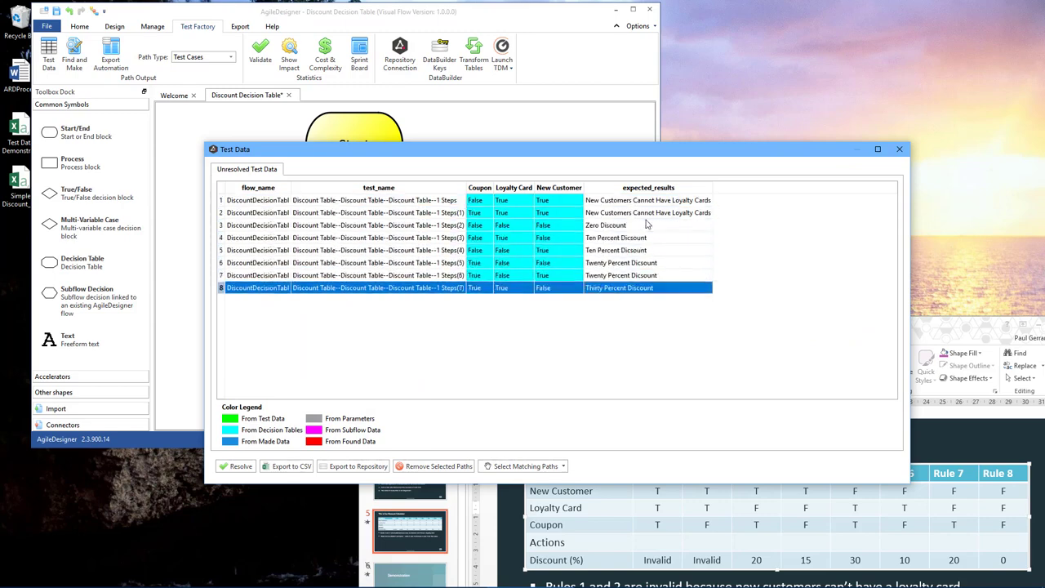
Export the test data as the CSV file Discount Decision Table_unresolved.csv to the Desktop folder, replacing the existing file.
drag(597, 155, 631, 51)
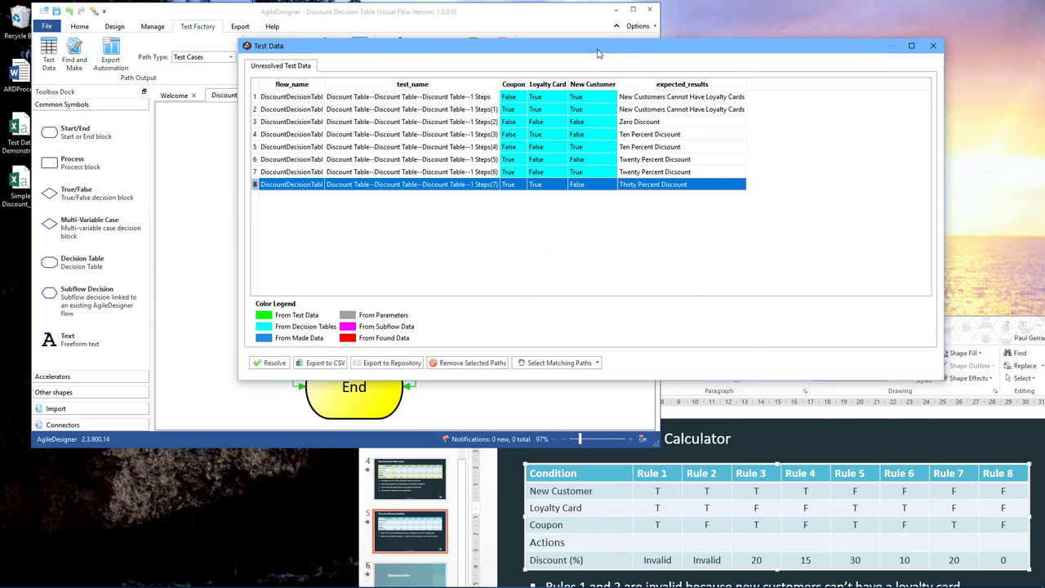
drag(597, 53, 507, 201)
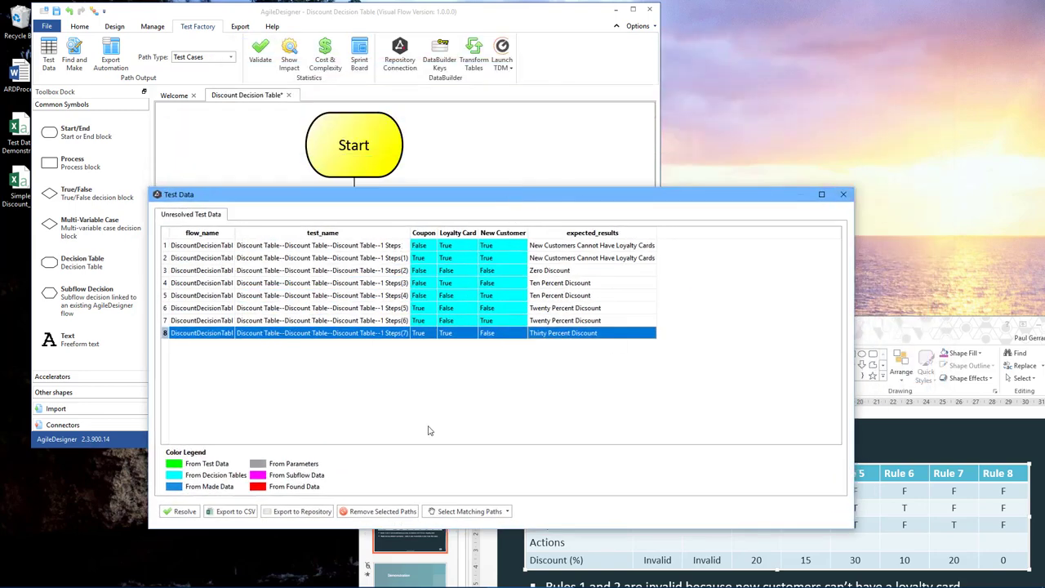
click(232, 516)
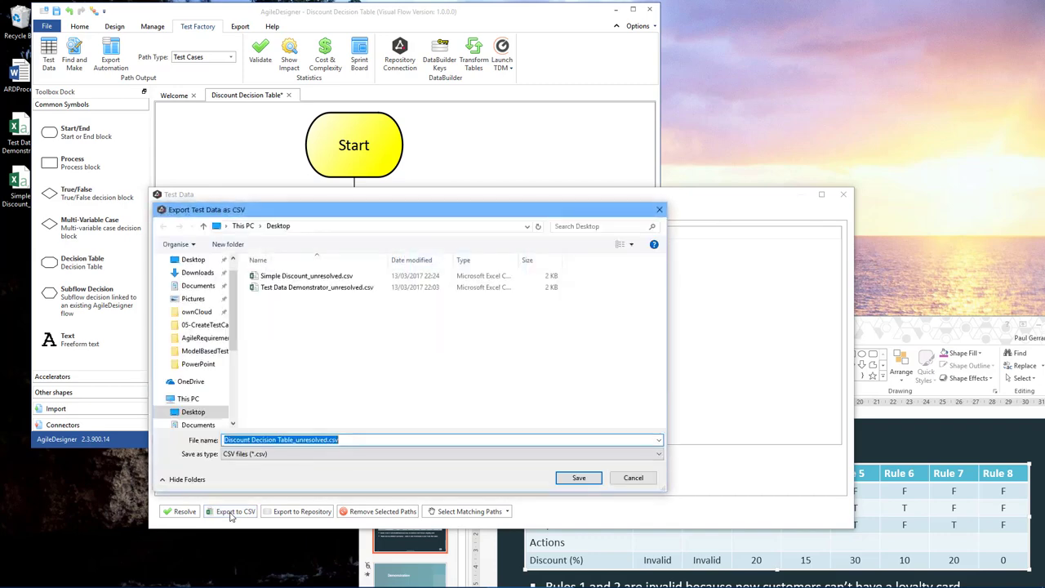
click(579, 480)
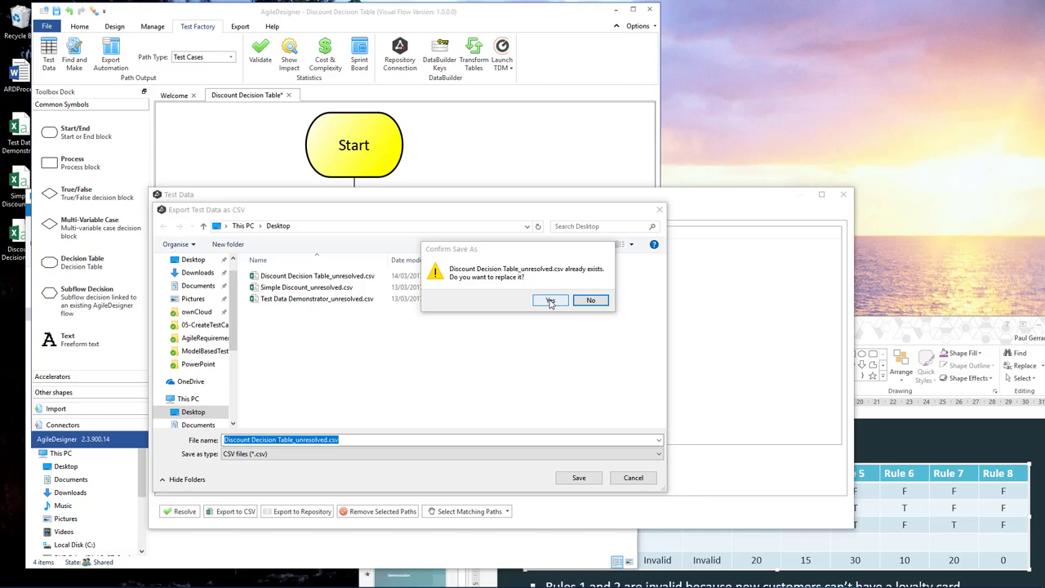
click(550, 301)
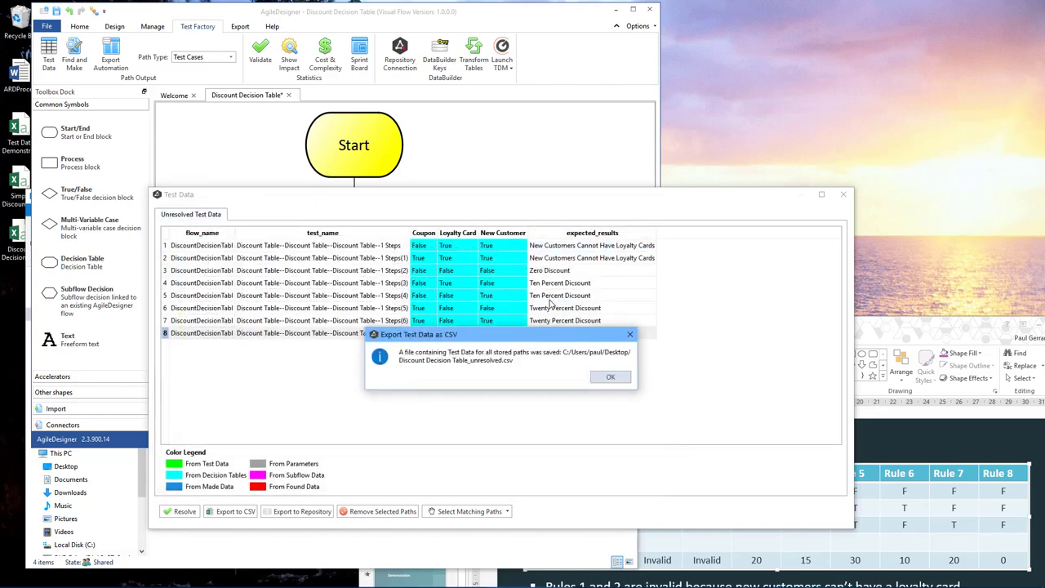
click(610, 377)
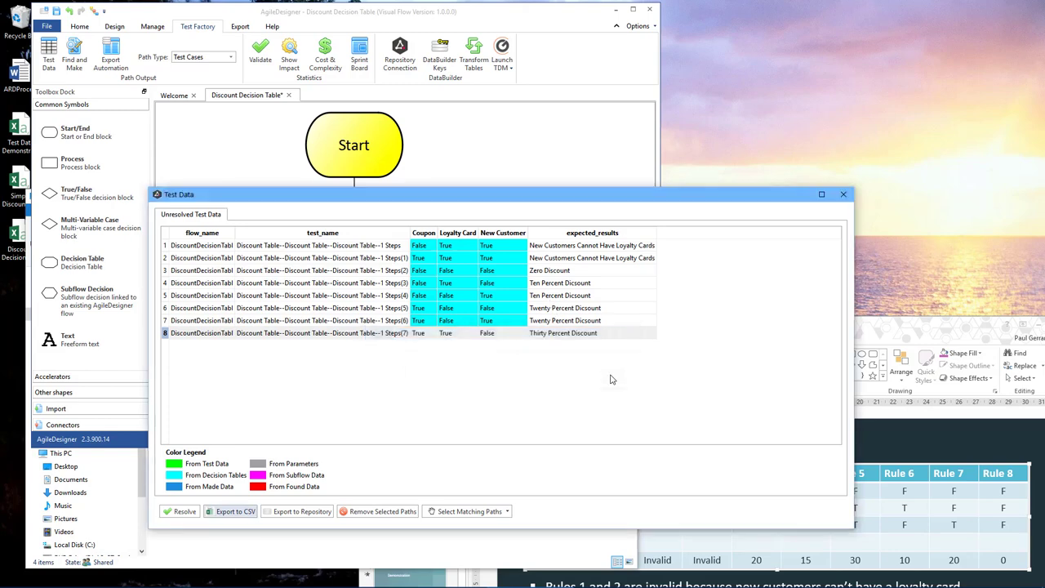
Open Discount Decision Table_unresolved.csv from the Desktop folder in Excel and widen the flow_name and test_name columns.
click(175, 555)
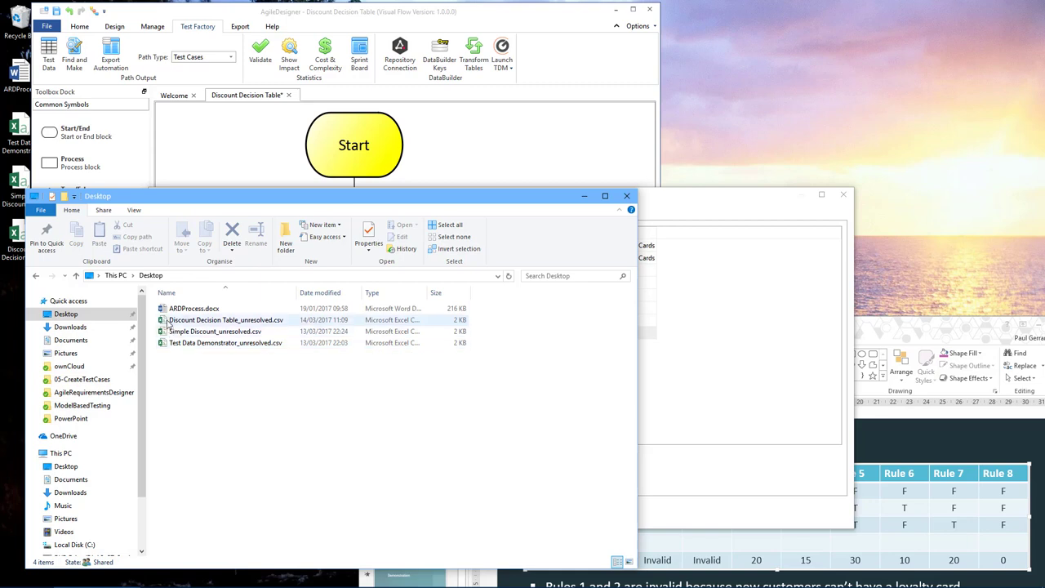
click(167, 324)
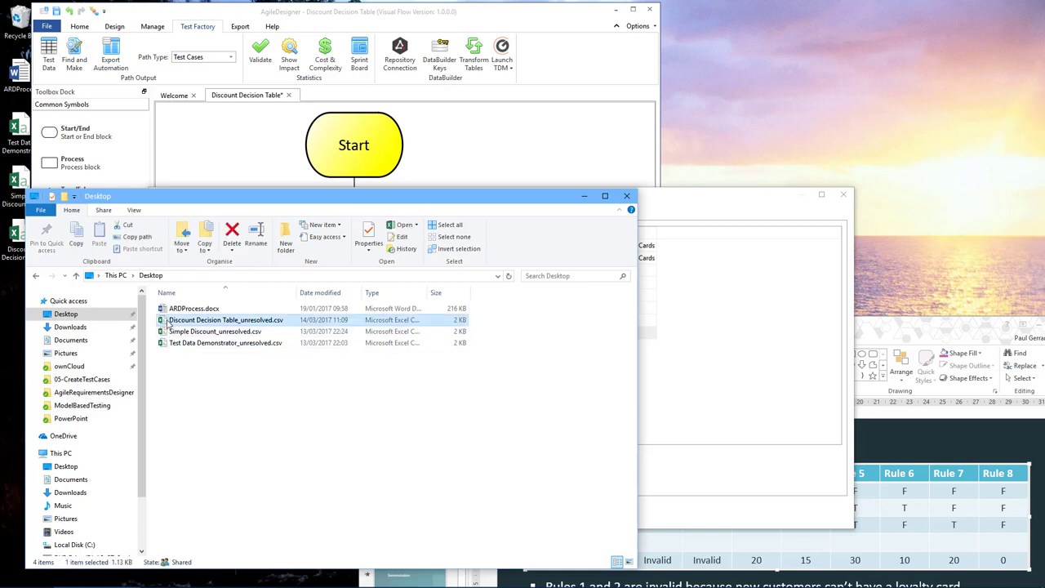
double_click(168, 323)
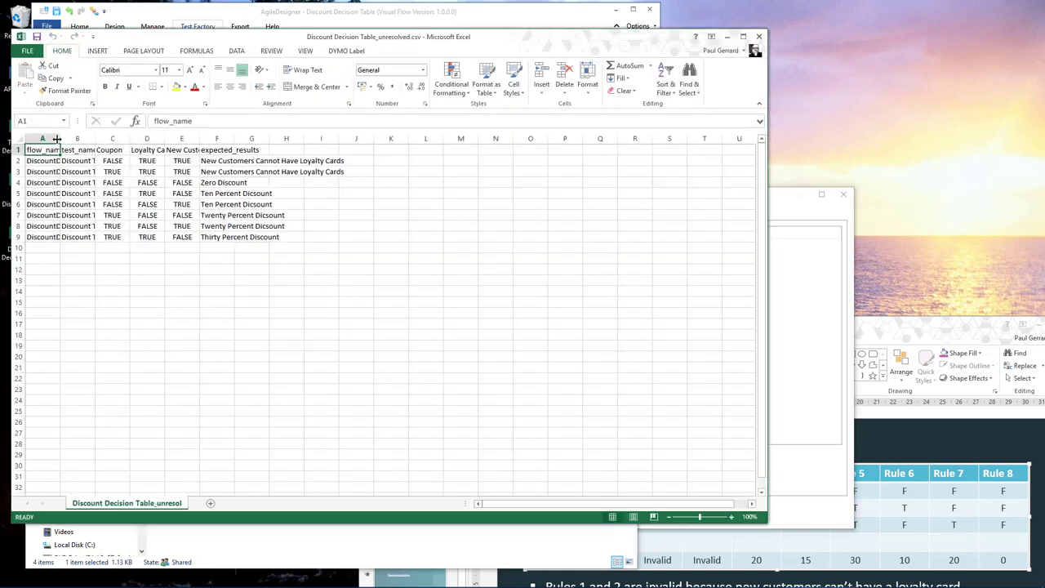
drag(57, 138, 302, 140)
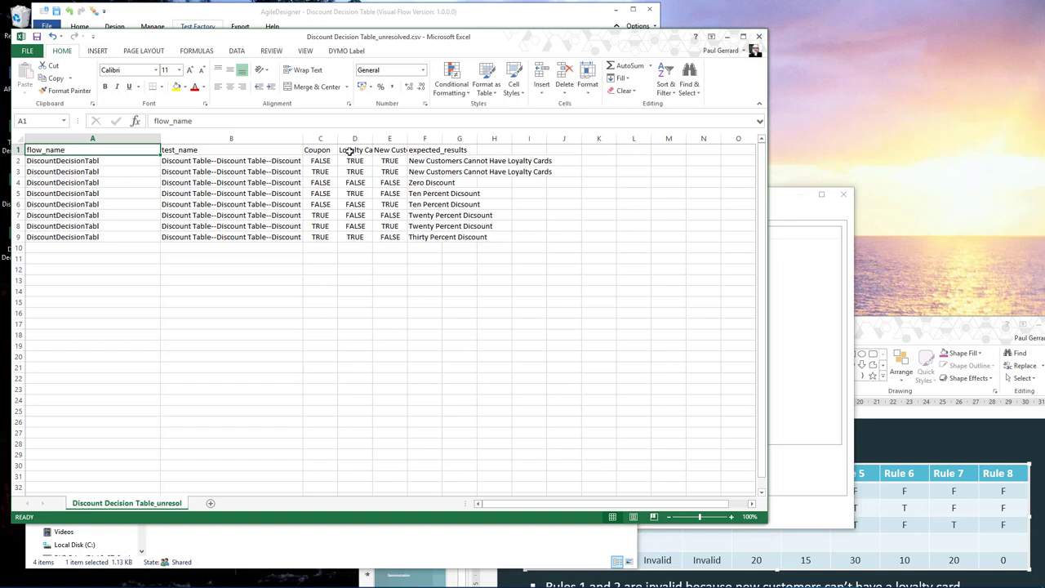
Examine the Coupon, Loyalty Card, New Customer and expected_results headings, and select the expected results in F2:F9.
click(318, 150)
click(353, 151)
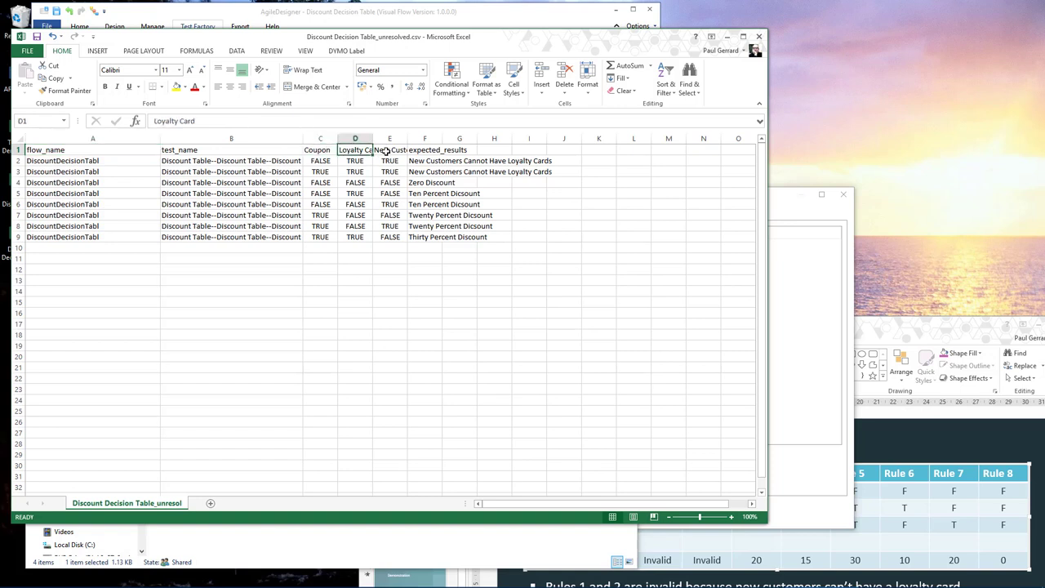
click(385, 151)
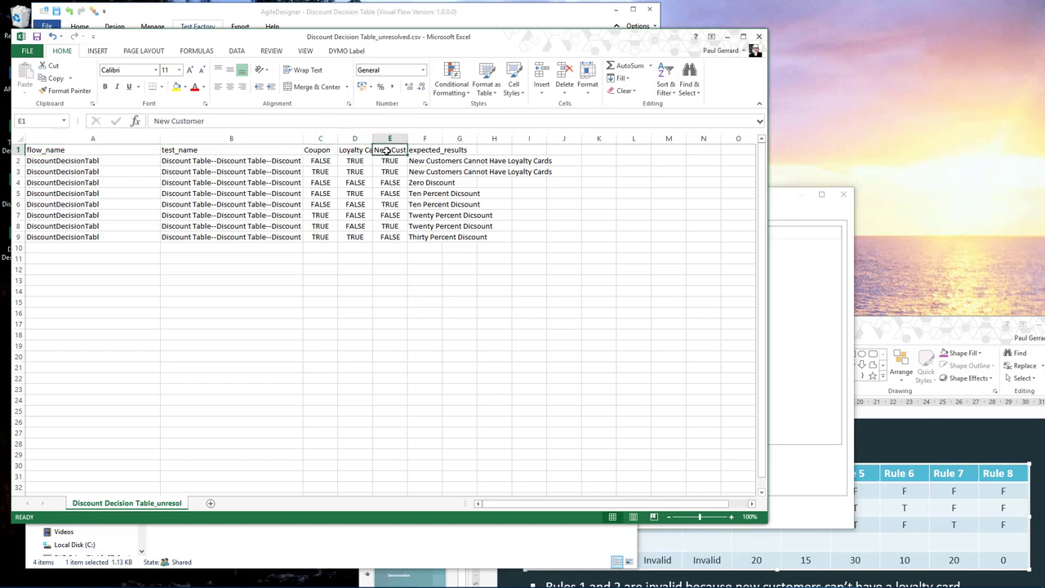
click(425, 152)
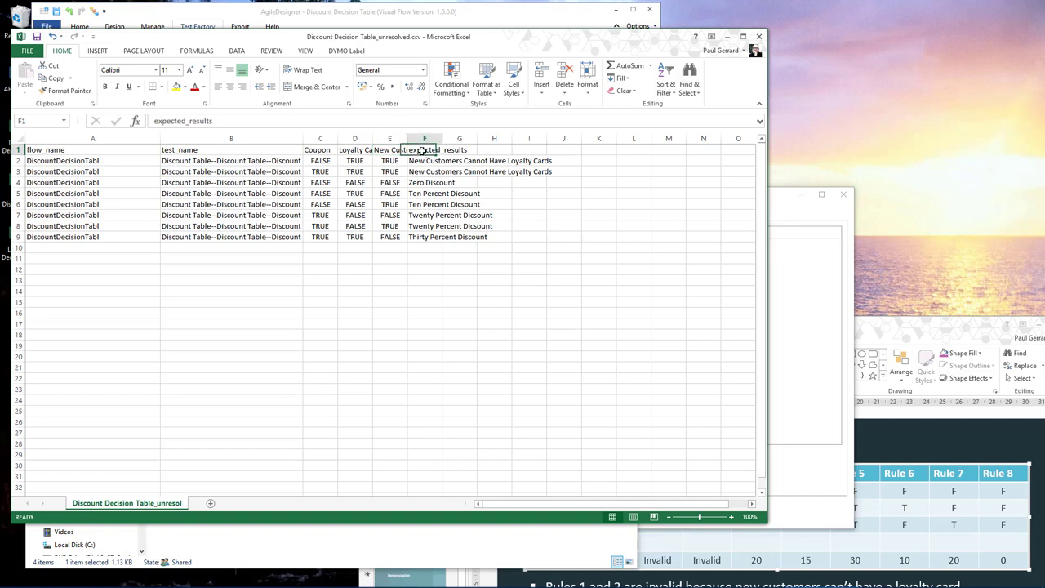
click(424, 162)
drag(418, 227, 418, 236)
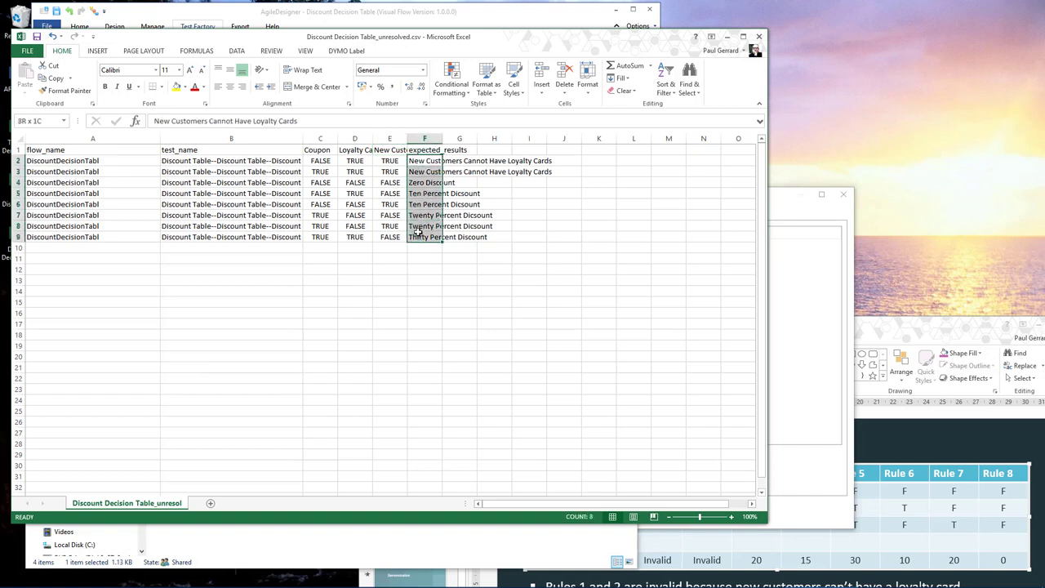